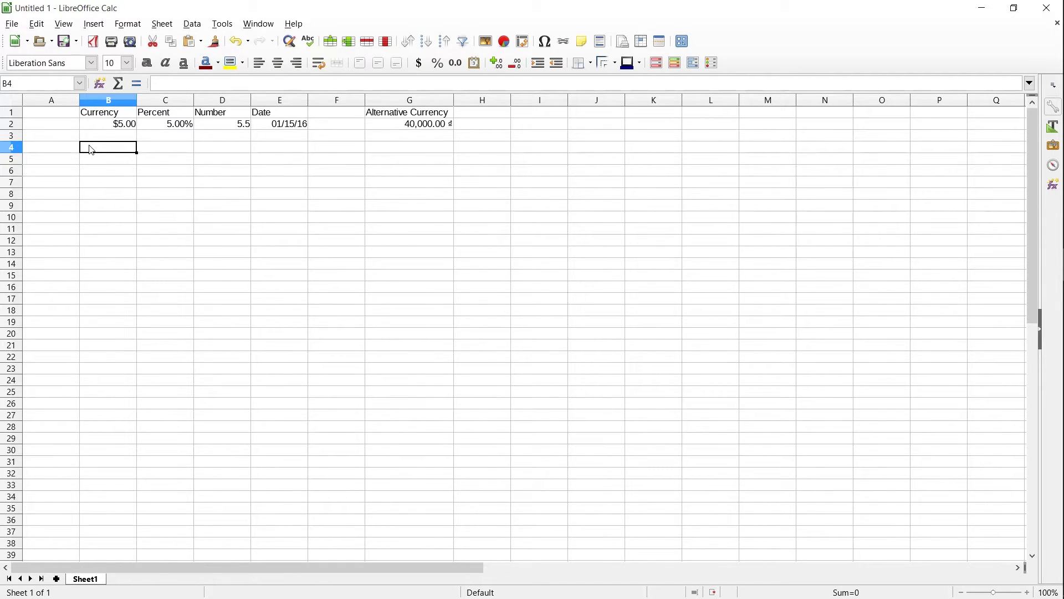
- Review the B2 currency and E2 date examples, re-committing B2 unchanged
left_click(95, 129)
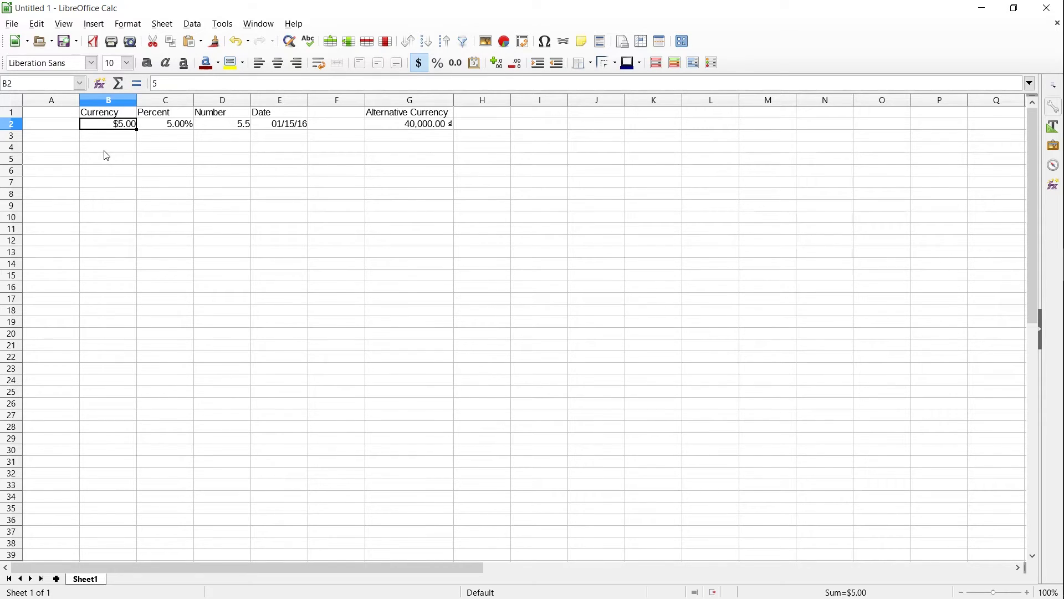
left_click(270, 124)
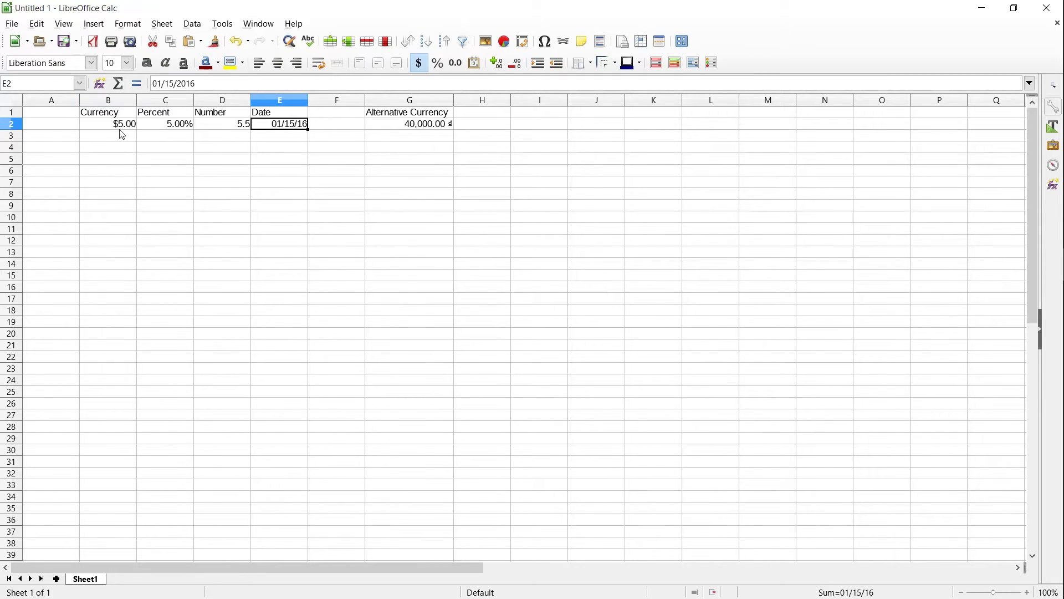
left_click(128, 129)
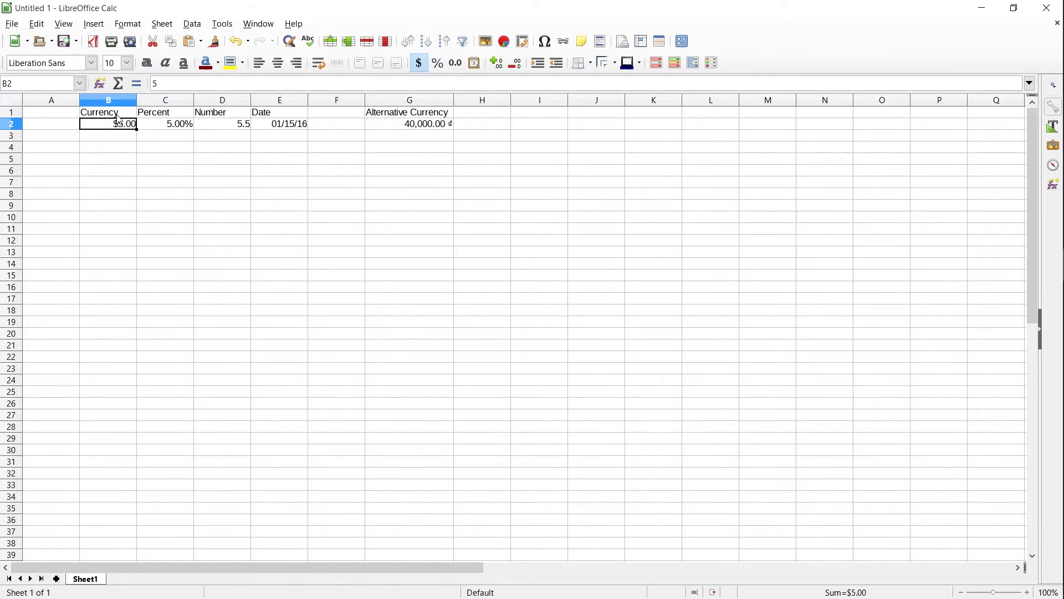
left_click(158, 83)
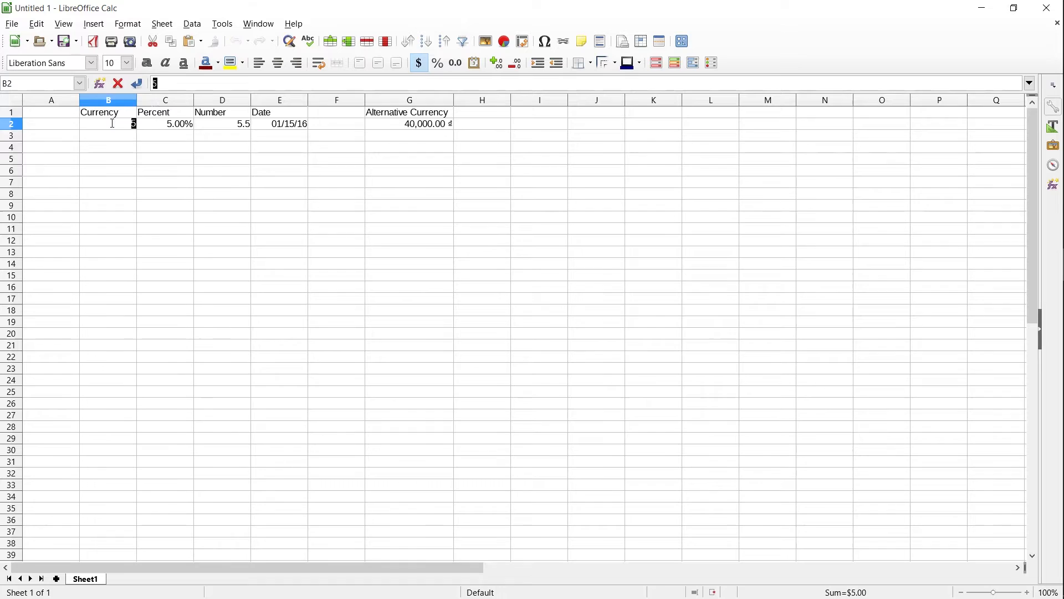
key("Return")
left_click(116, 123)
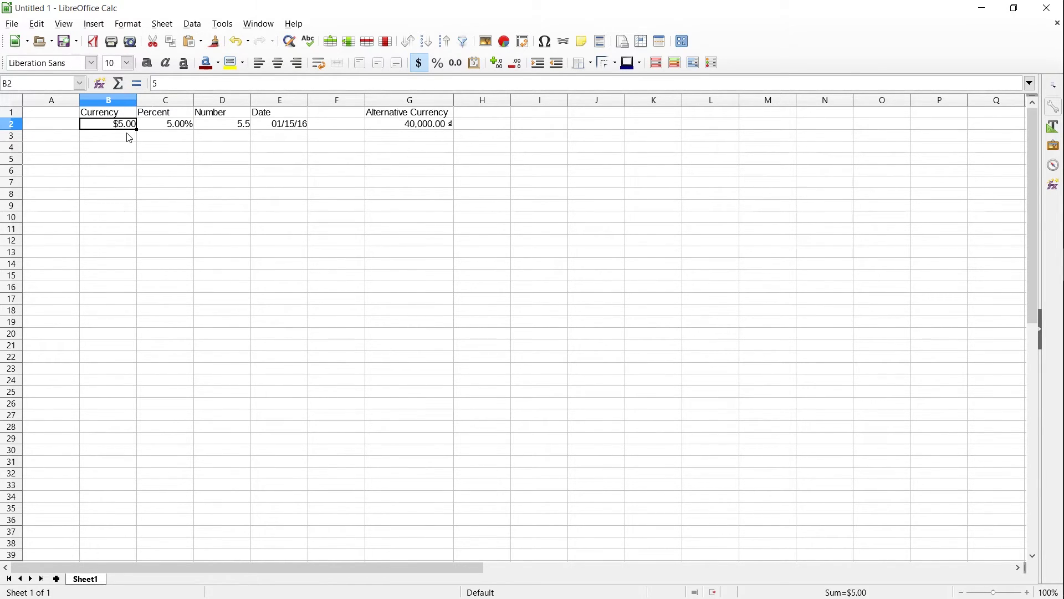
- Enter 5 in B3 and format it as currency so it shows $5.00
left_click(128, 136)
type("5")
left_click(129, 157)
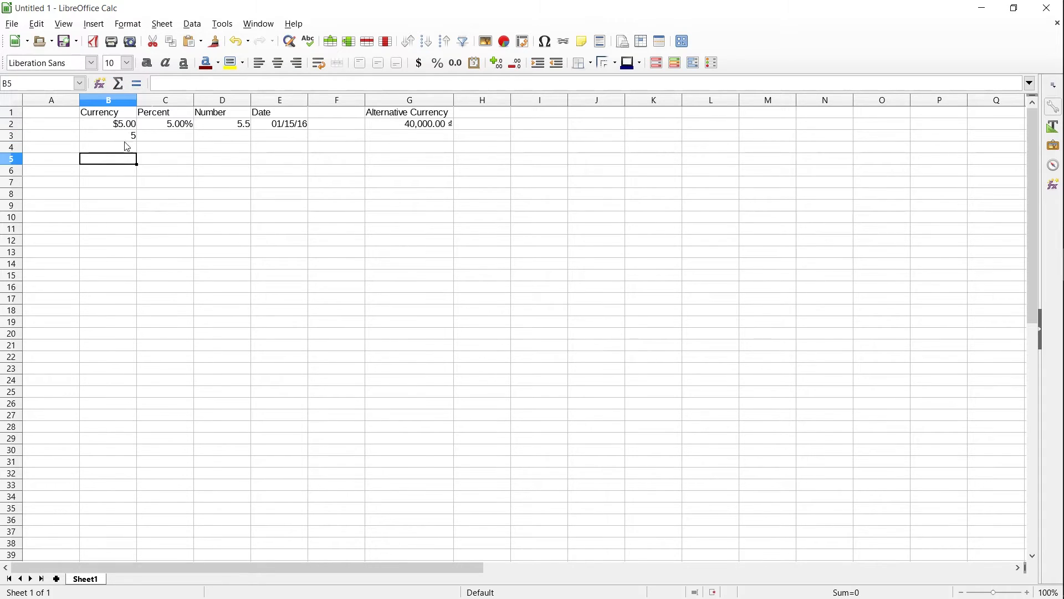
left_click(130, 134)
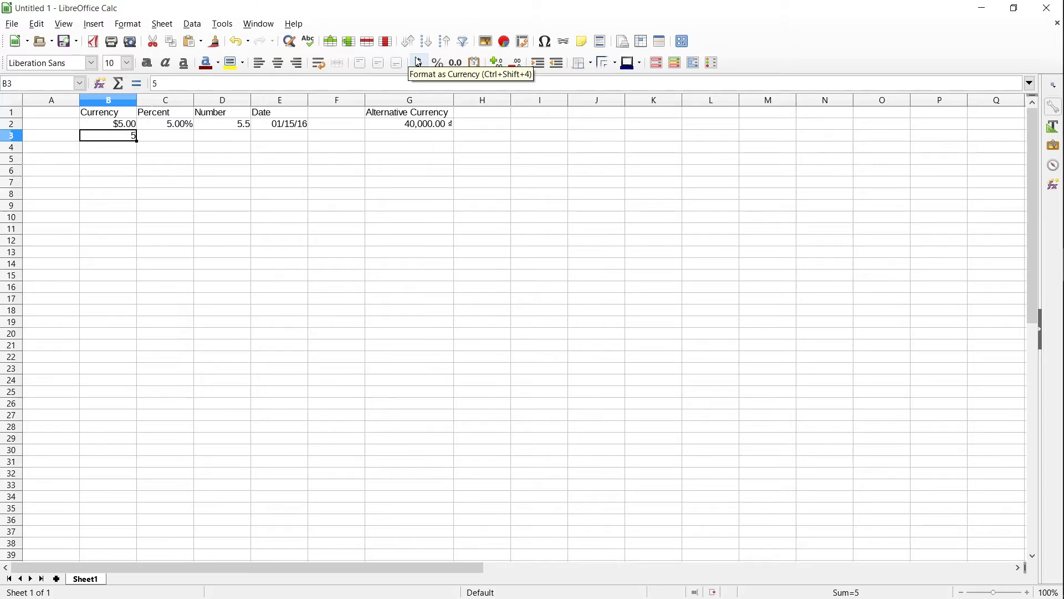
left_click(425, 71)
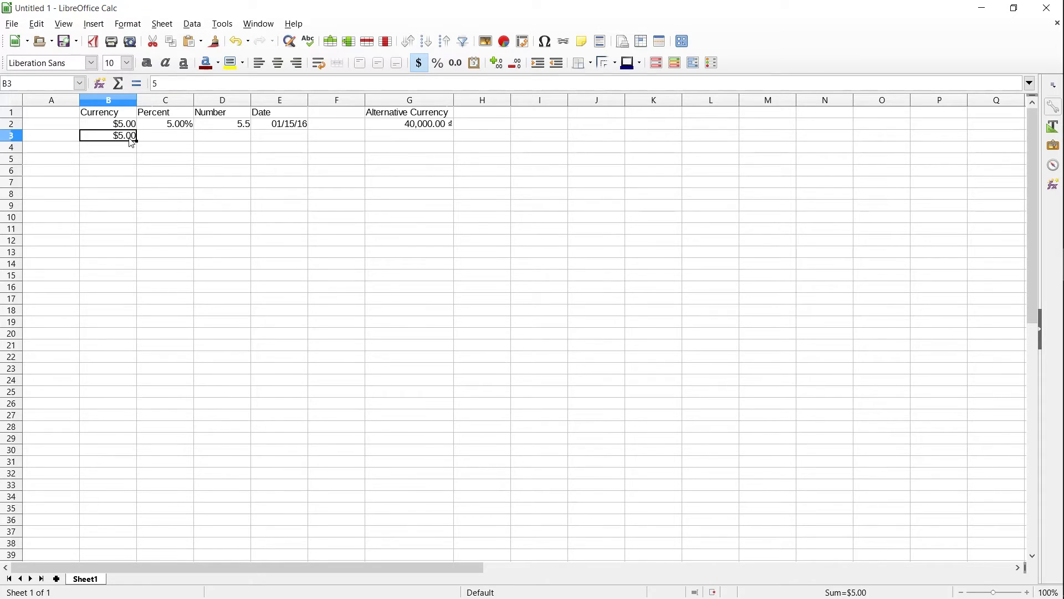
- Enter 500 in G3 under Alternative Currency
left_click(413, 144)
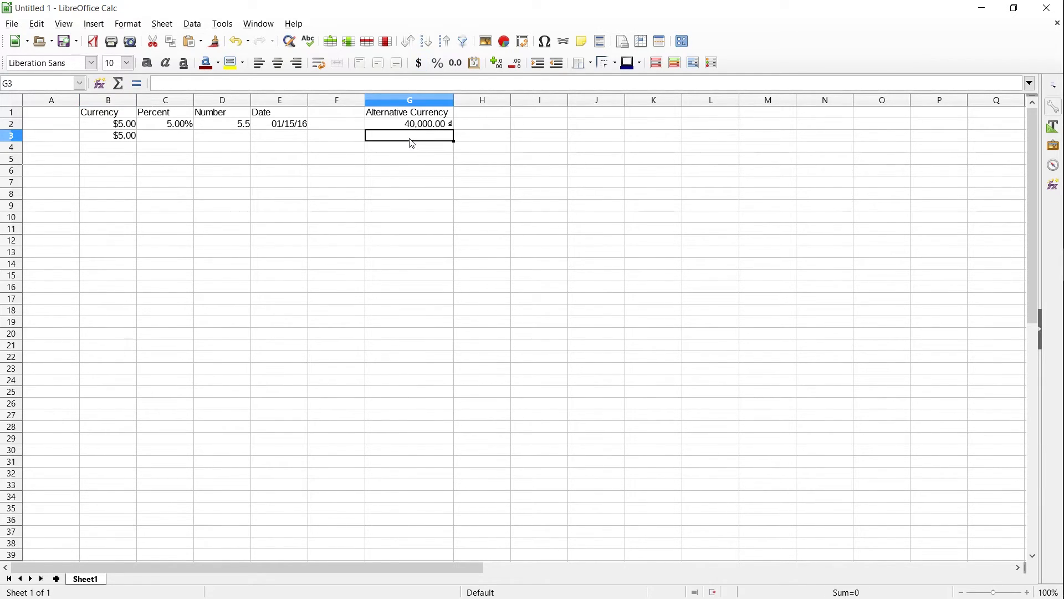
type("500")
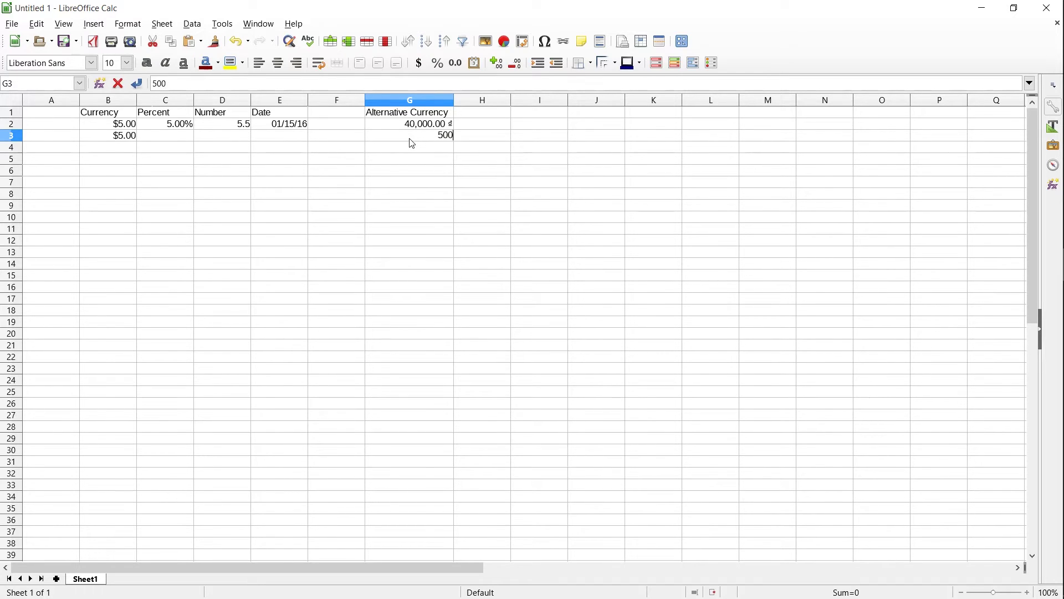
key("Return")
key("Return")
- Open the Format Cells number settings for G3 from its context menu
left_click(437, 137)
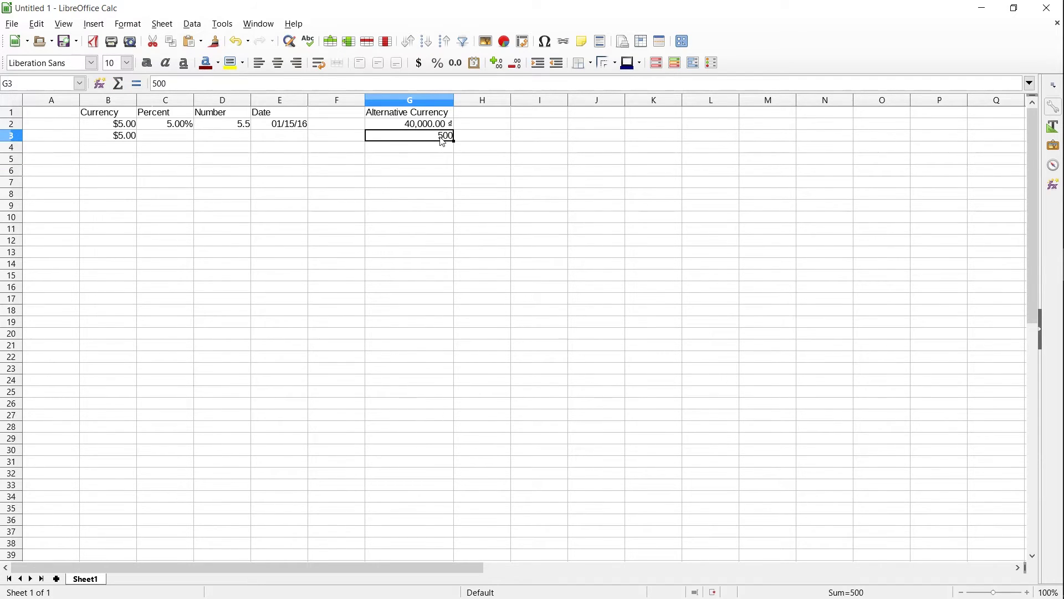
right_click(441, 137)
left_click(499, 235)
left_click_drag(463, 156, 467, 185)
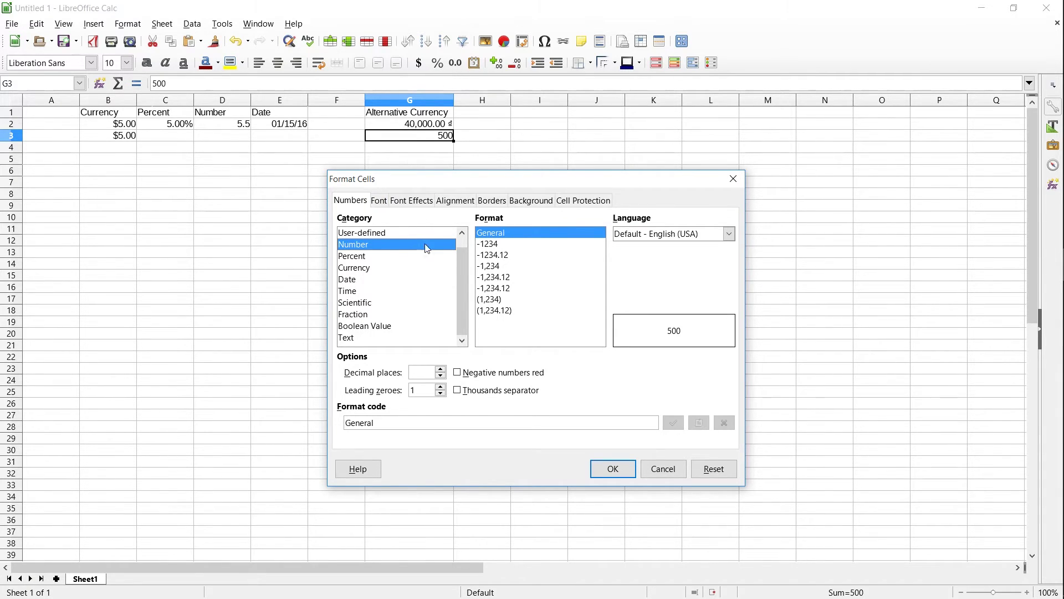
- Apply the VND ₫ Vietnamese currency format to G3 so it reads 500.00 ₫
left_click(383, 269)
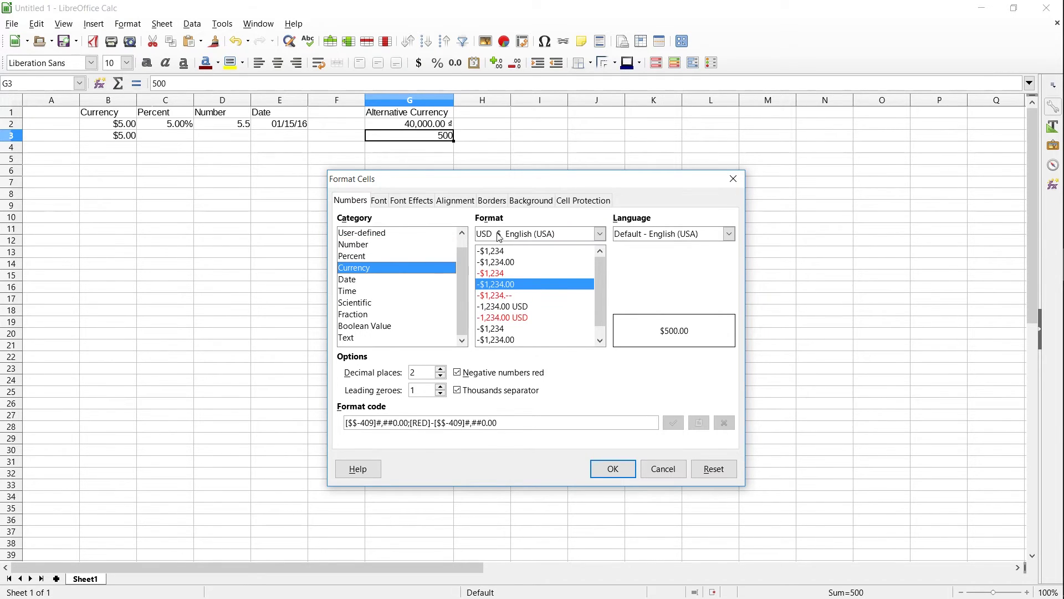
left_click(503, 236)
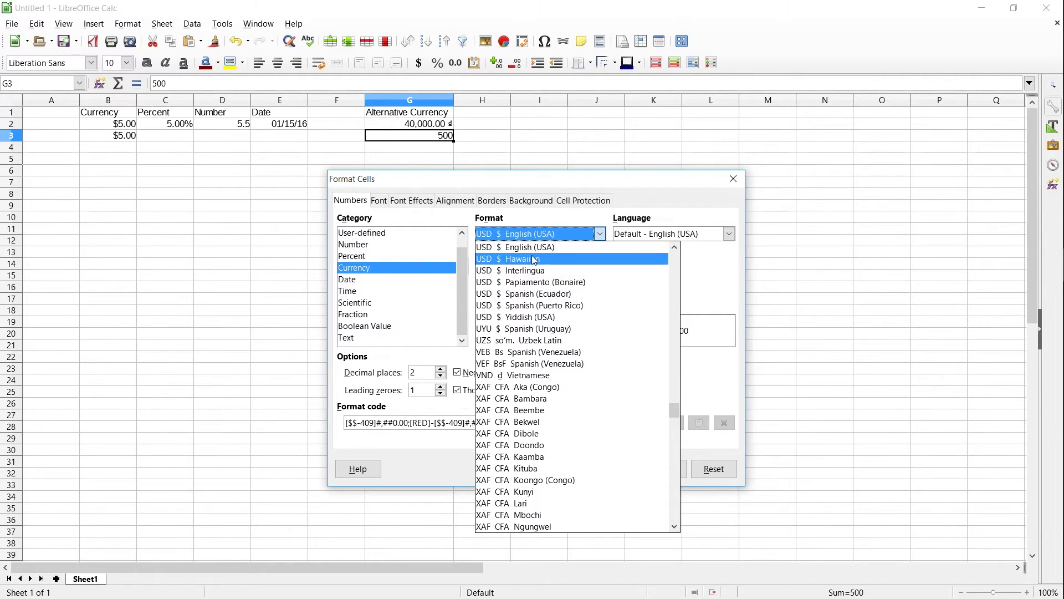
scroll(598, 350, "down", 6)
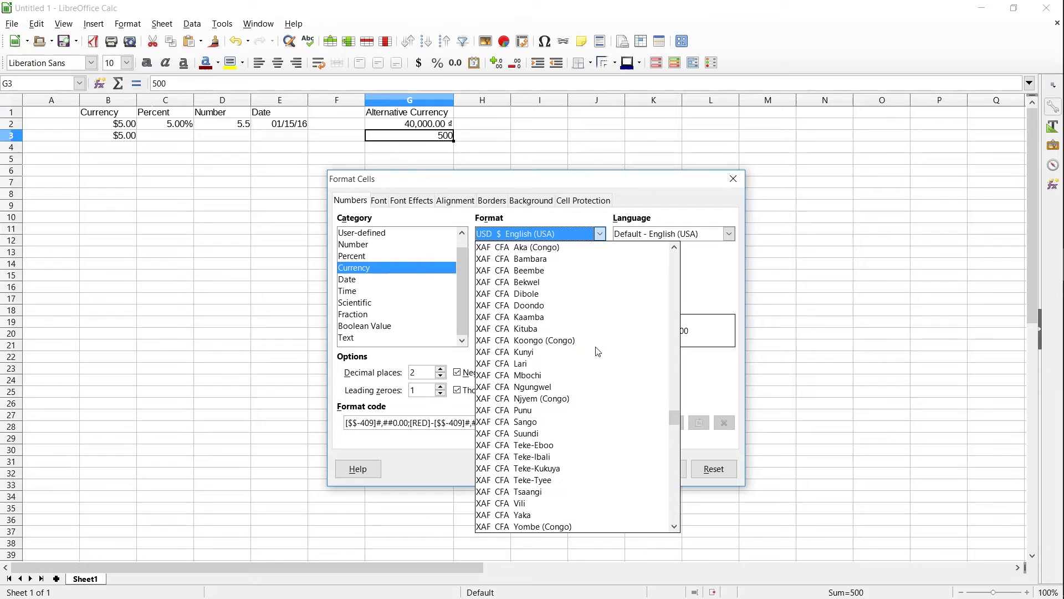
scroll(599, 352, "up", 7)
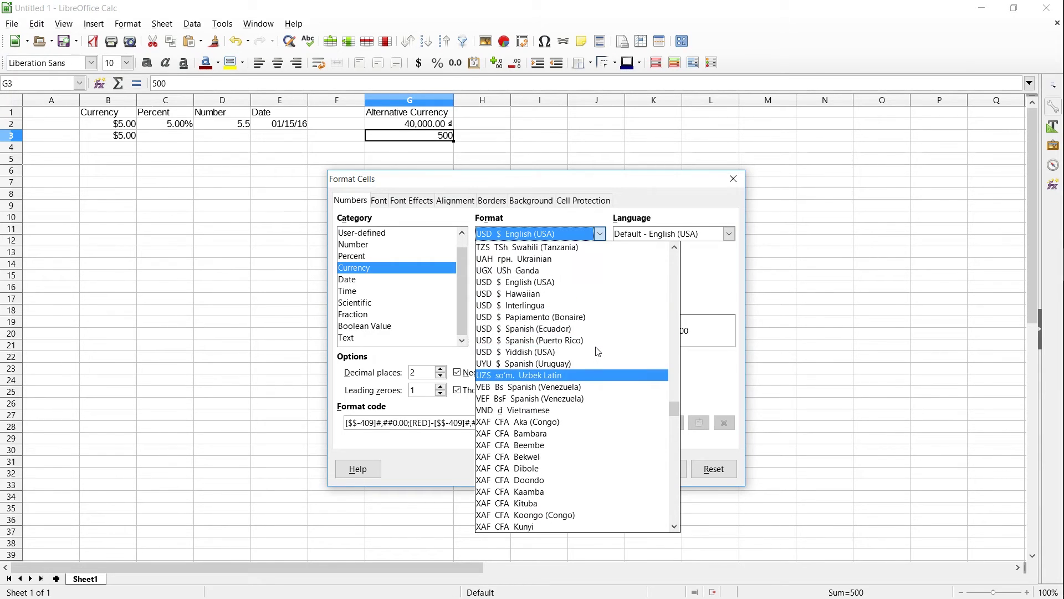
left_click(571, 409)
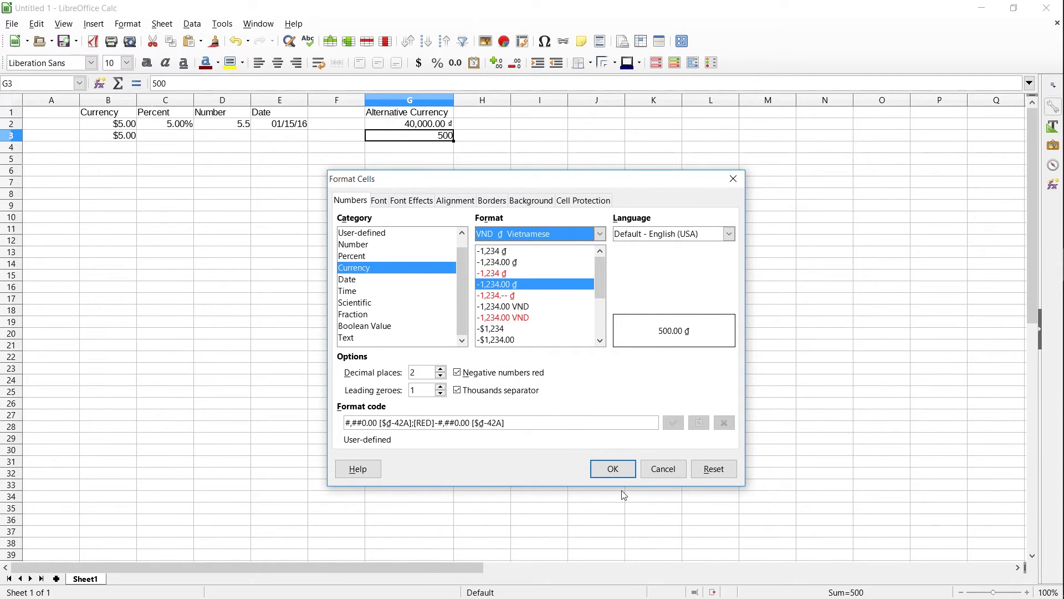
left_click(627, 468)
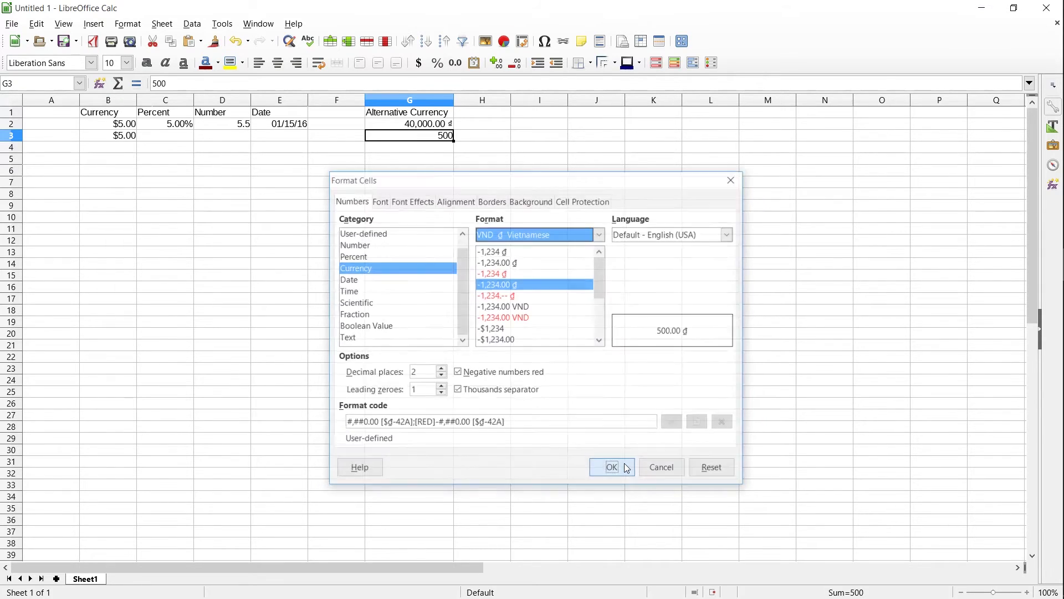
left_click(409, 147)
left_click(415, 136)
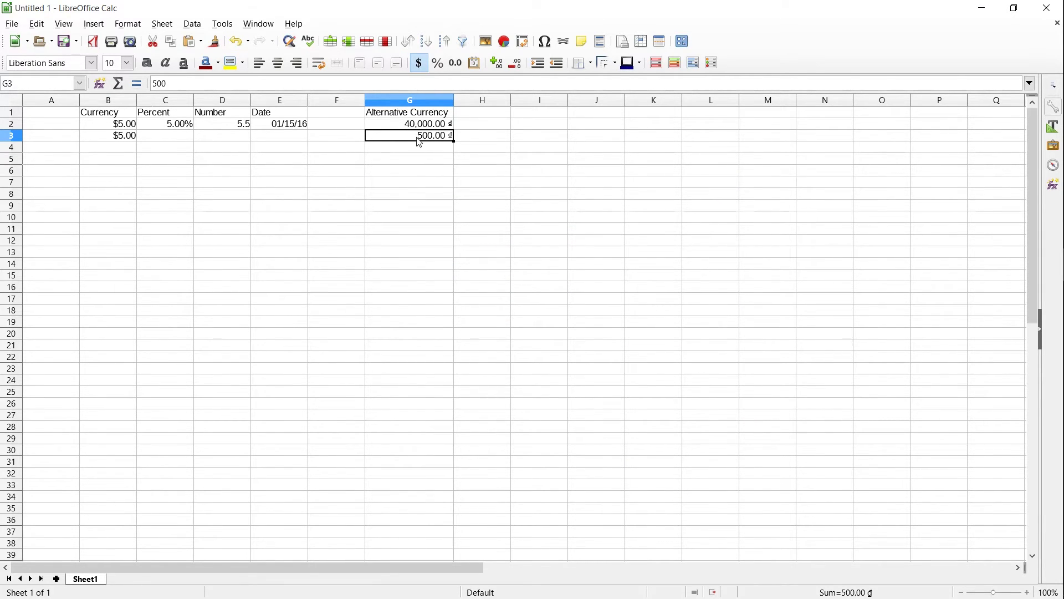
- Enter 1 in C3 and apply the percent format
left_click(177, 138)
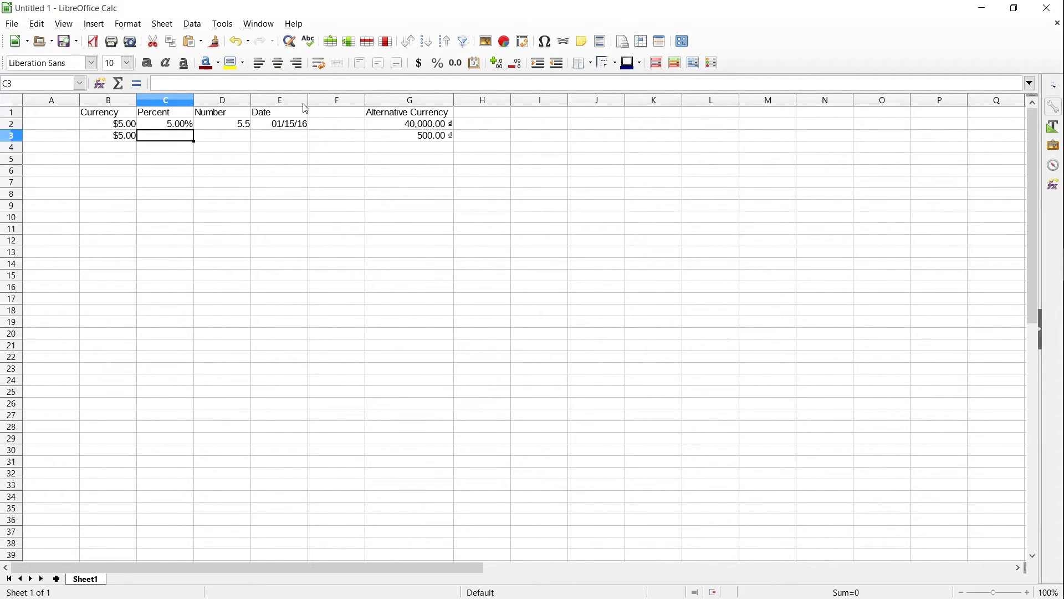
type("1")
left_click(214, 138)
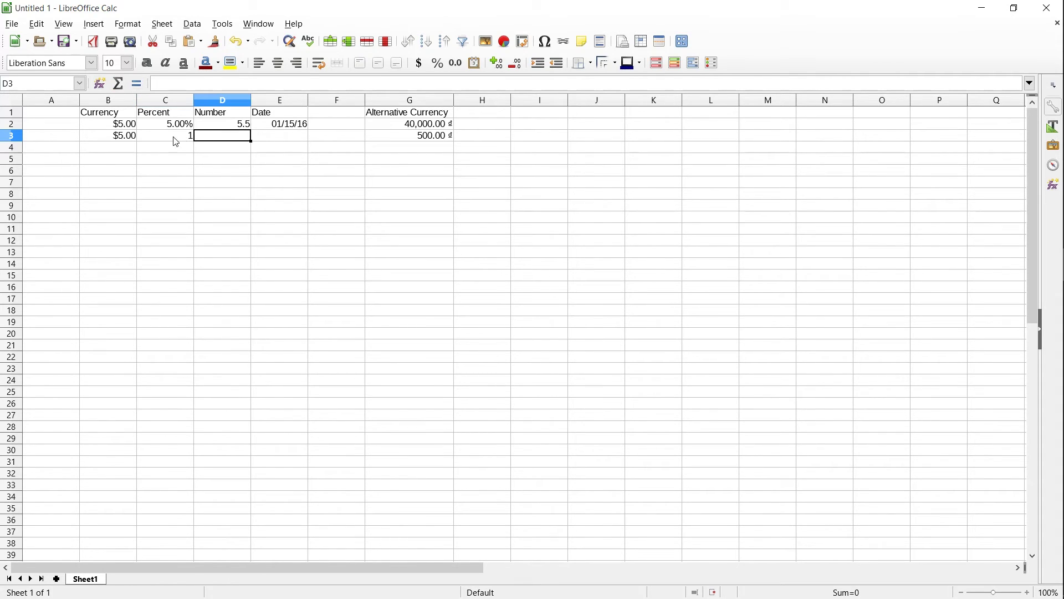
left_click(174, 136)
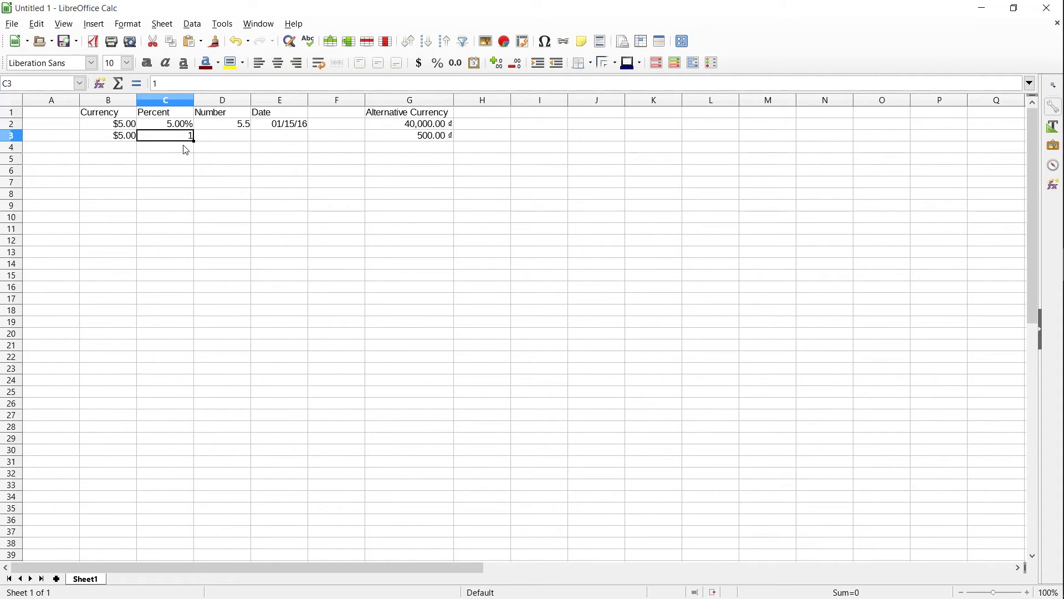
left_click(440, 64)
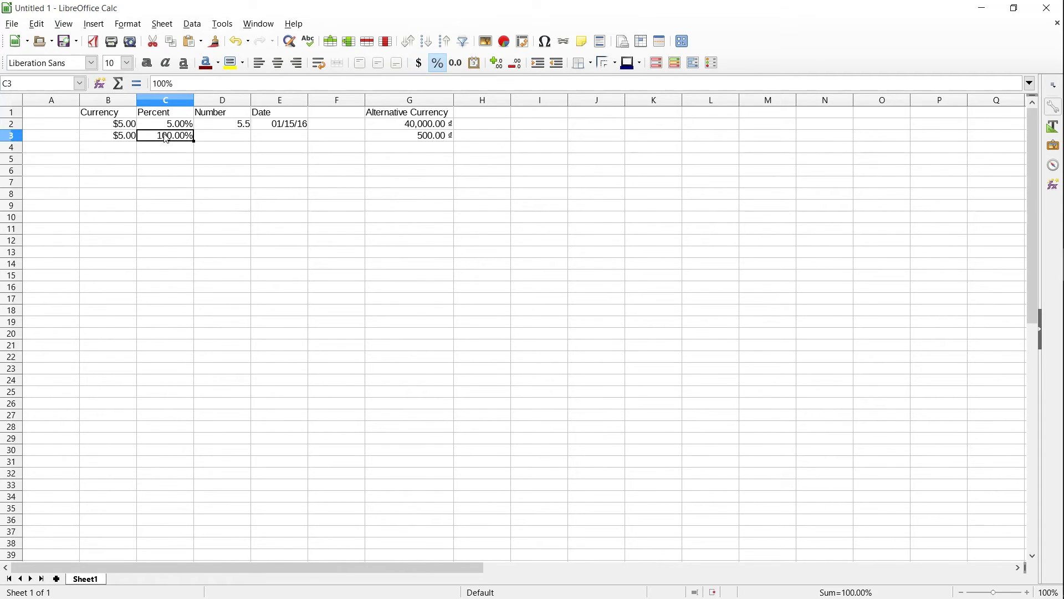
- Re-enter C3 as .1 and then 10, so it displays 1000.00%
triple_click(189, 81)
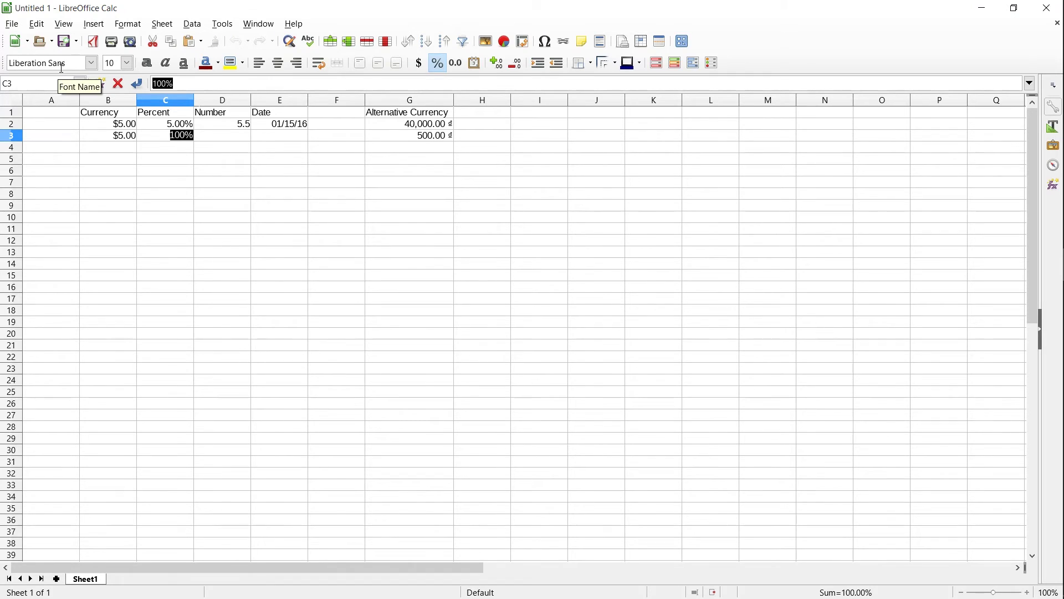
type(".1")
key("Tab")
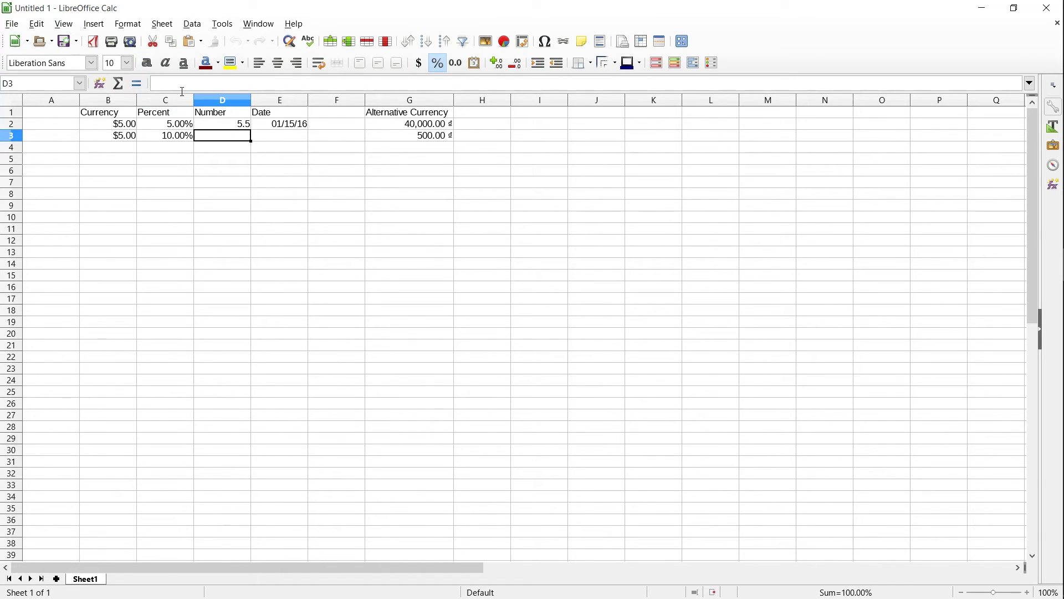
left_click(165, 143)
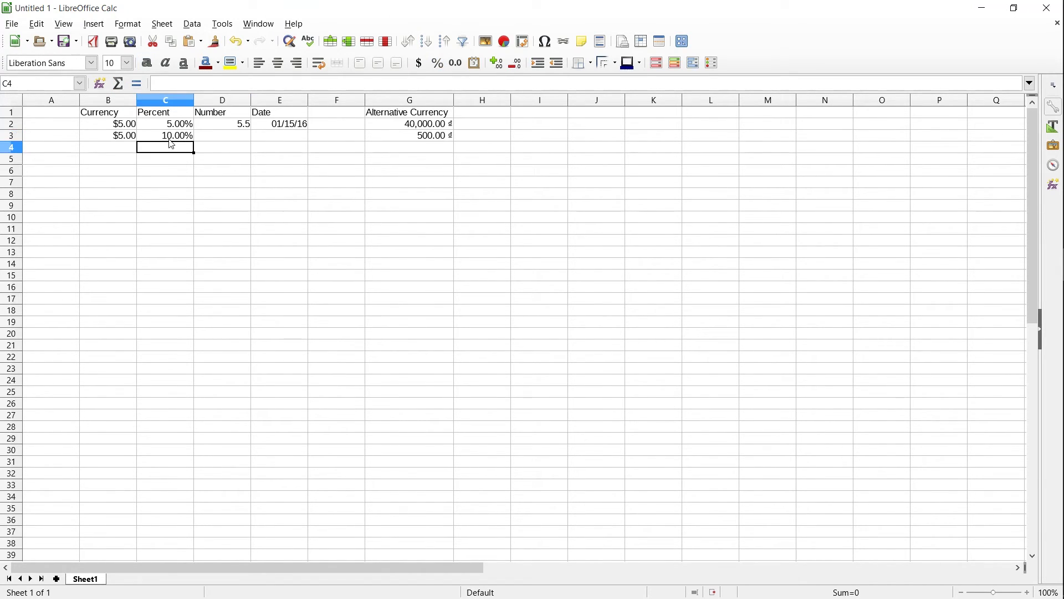
left_click(183, 84)
key("BackSpace")
key("BackSpace")
key("BackSpace")
type("10")
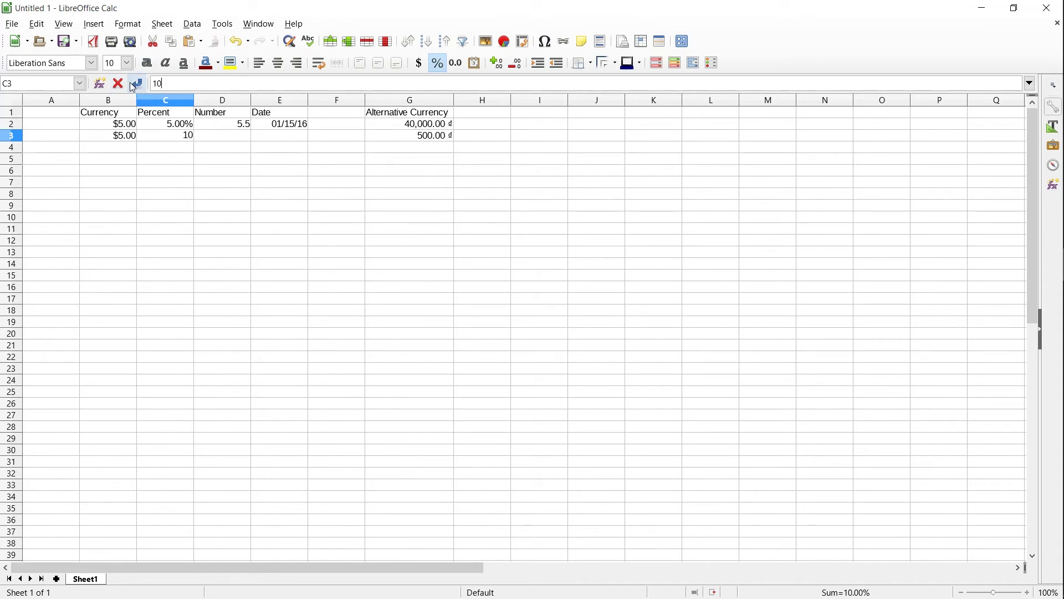
key("Tab")
double_click(229, 138)
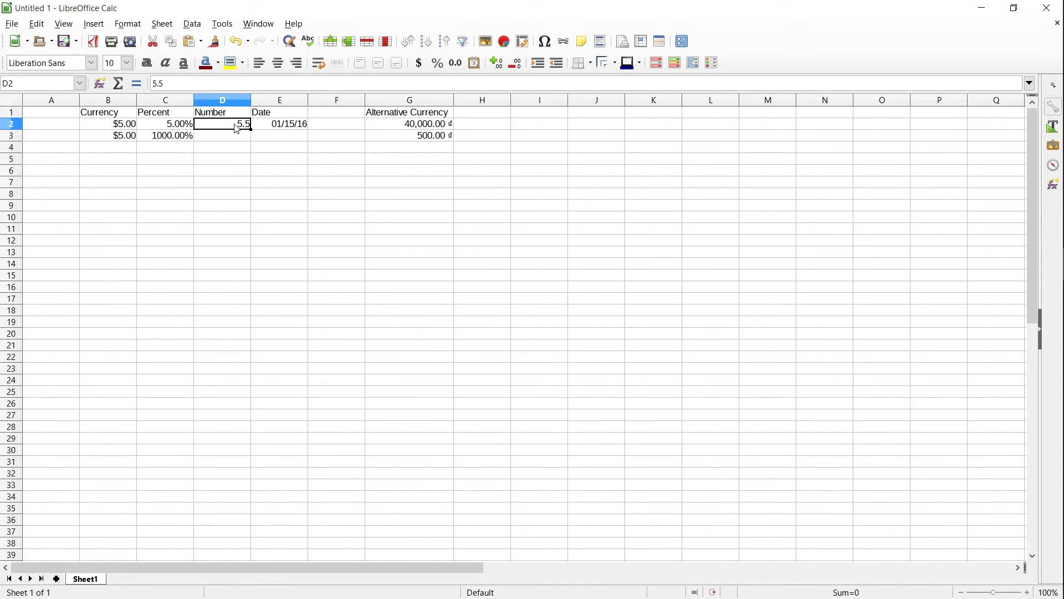
key("Escape")
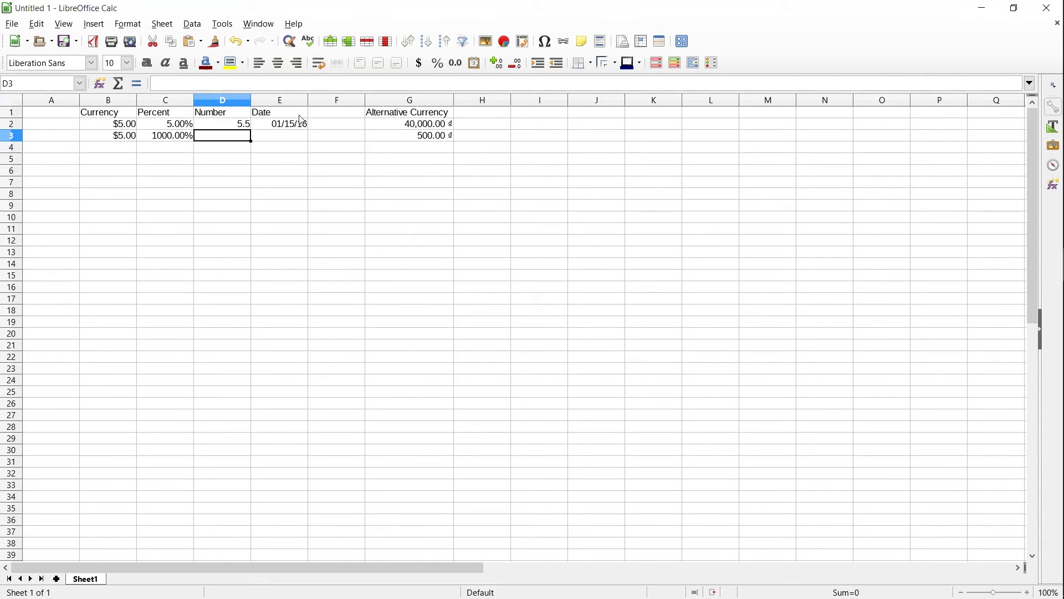
- Put 5 in D3 with Number format, retyping it as $5.00 so it shows 5.00
type("55")
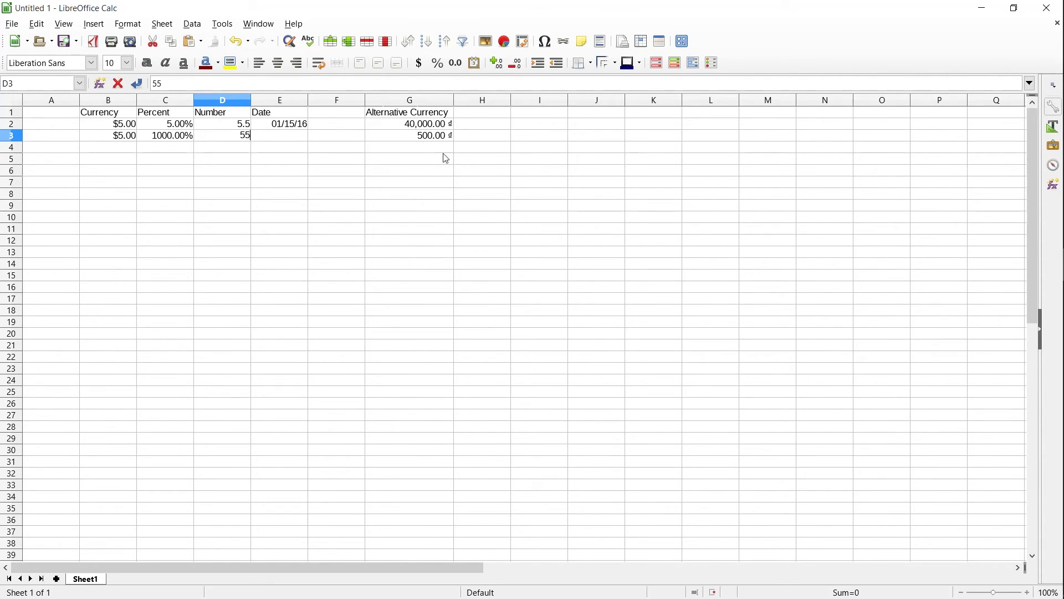
left_click(462, 70)
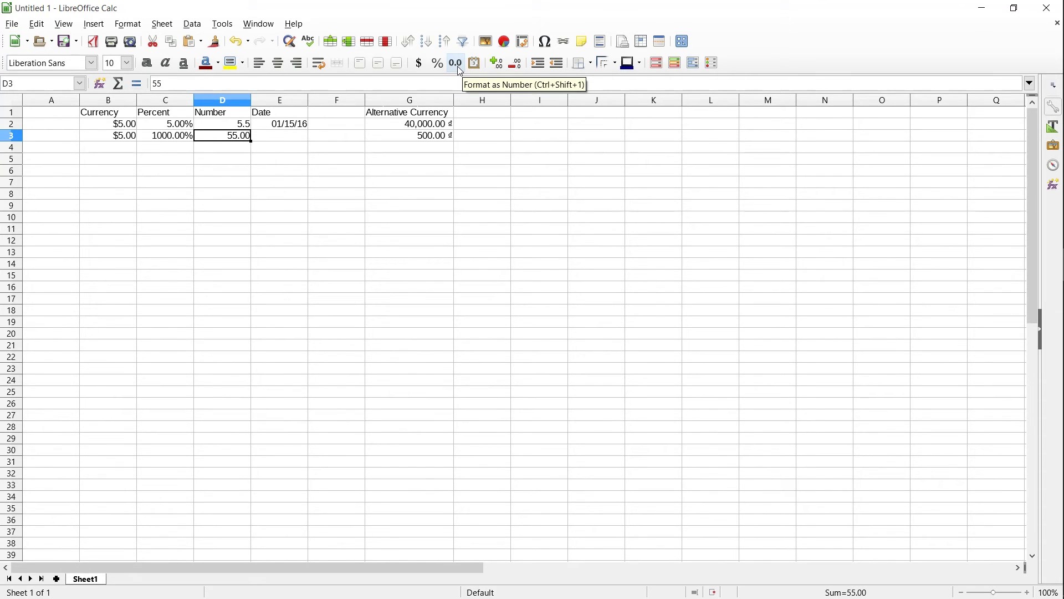
left_click(298, 140)
left_click(235, 147)
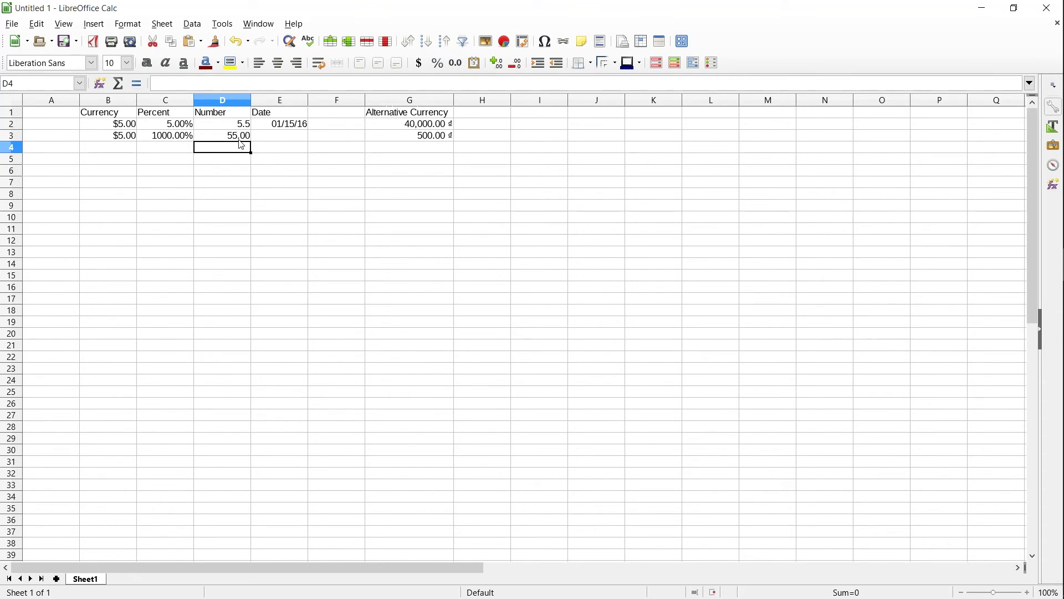
left_click(246, 139)
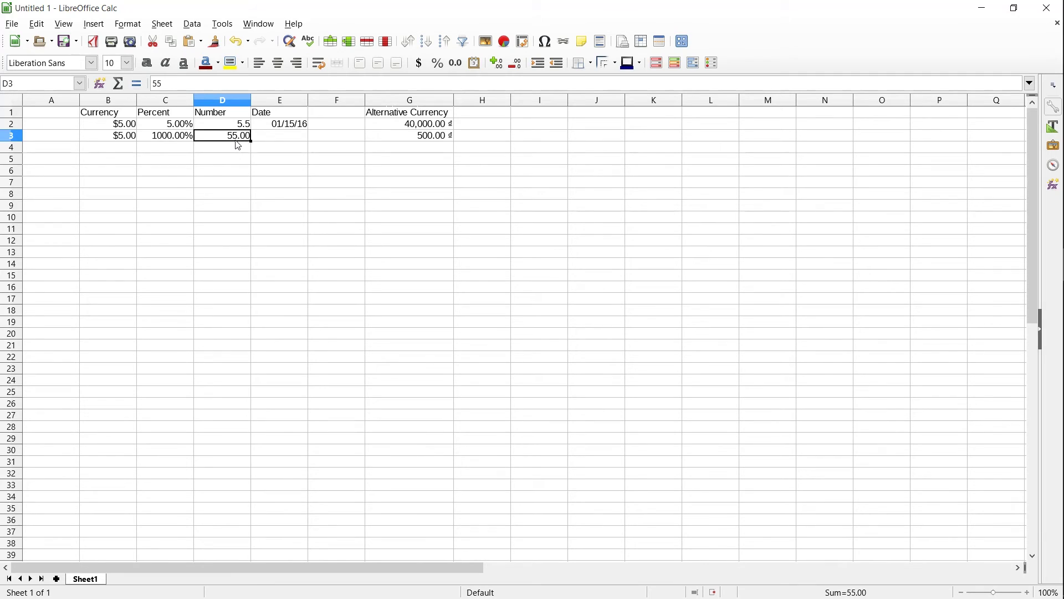
type("$5.00")
key("Tab")
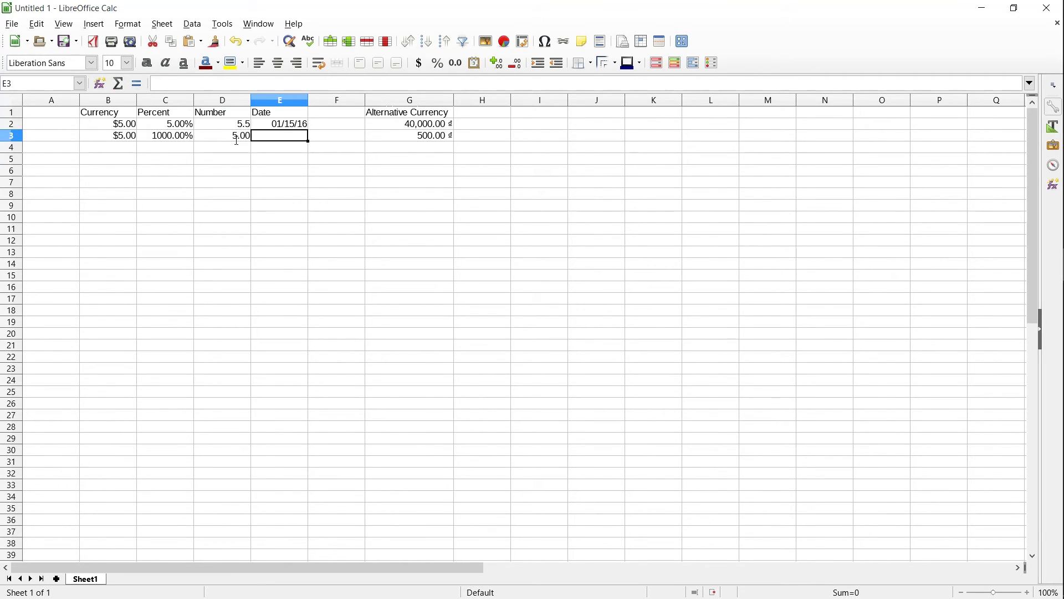
left_click(243, 140)
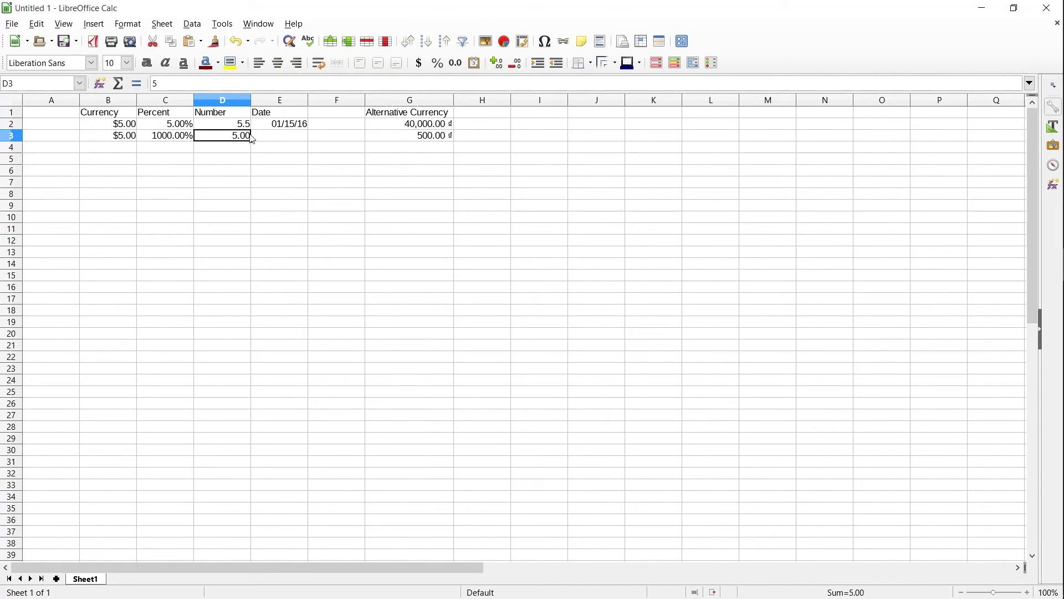
left_click(302, 137)
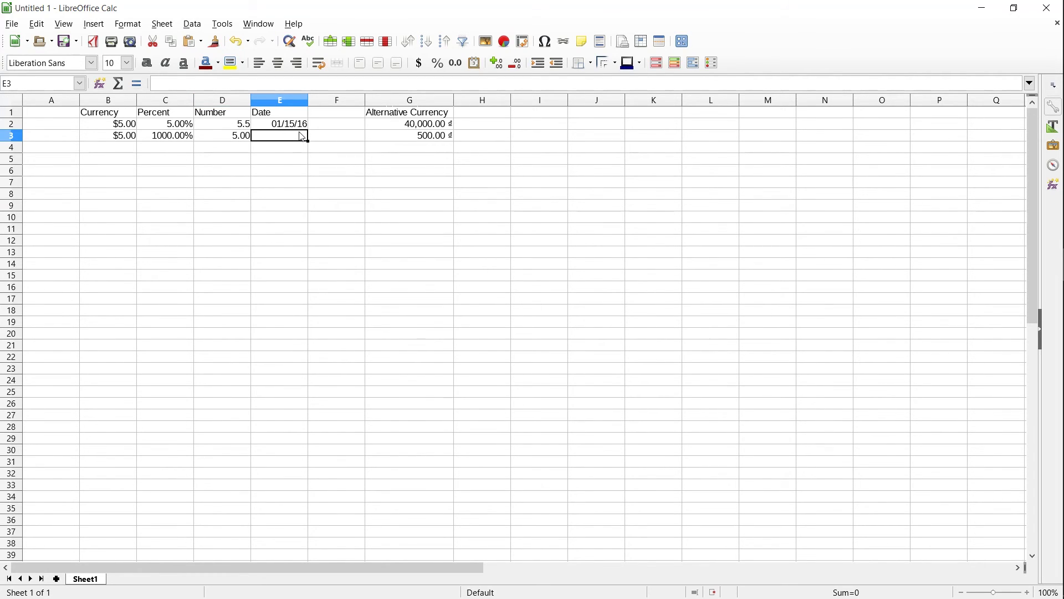
- Enter Jan-1 in E3 so it shows the date 01/01/16
type("Jan-1")
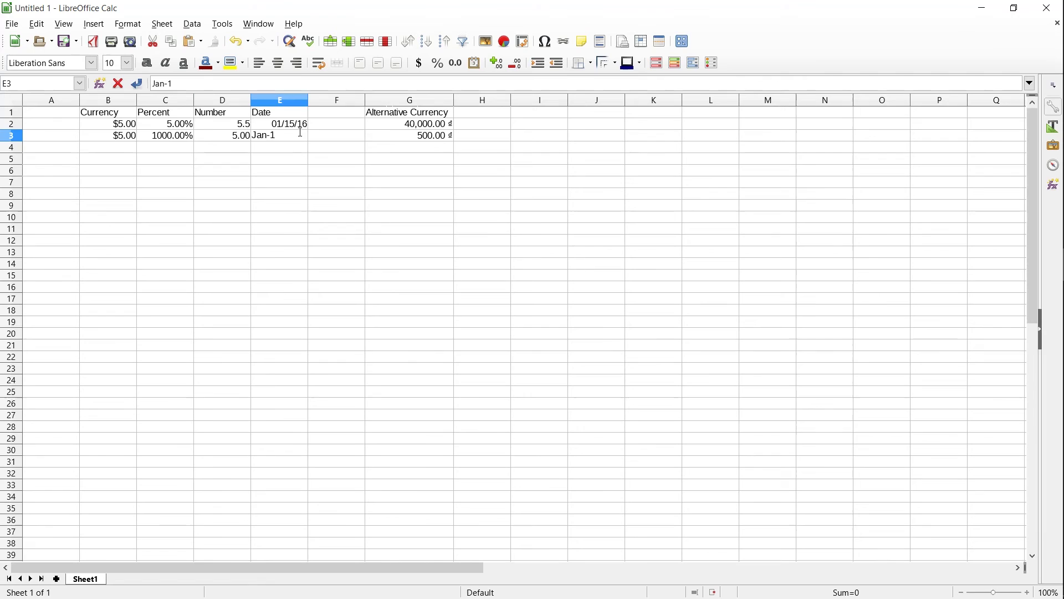
key("Return")
left_click(292, 137)
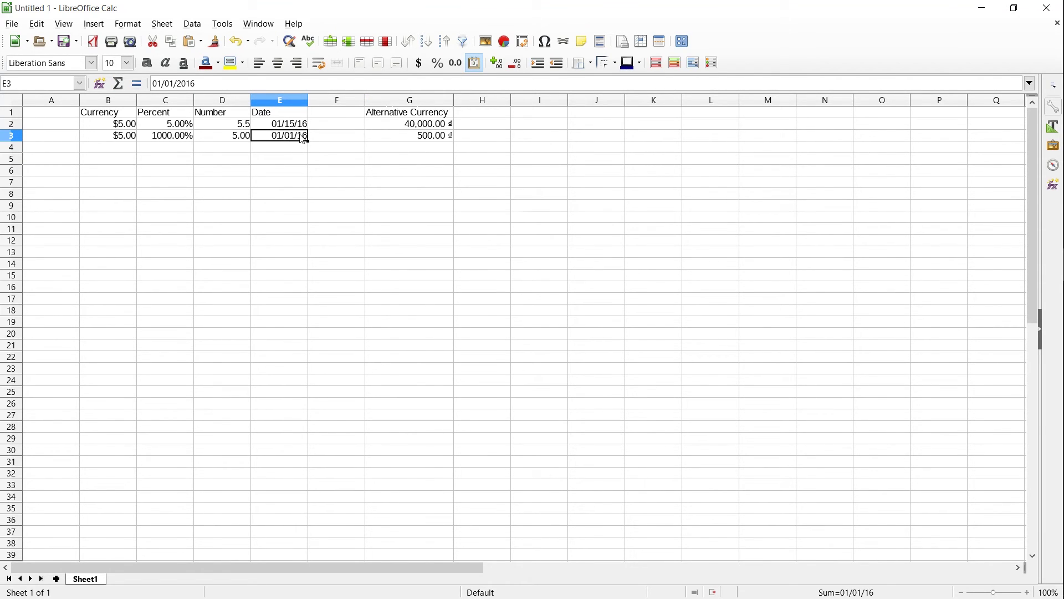
- Type a 14-12 entry in F3 and apply the date format
left_click(322, 138)
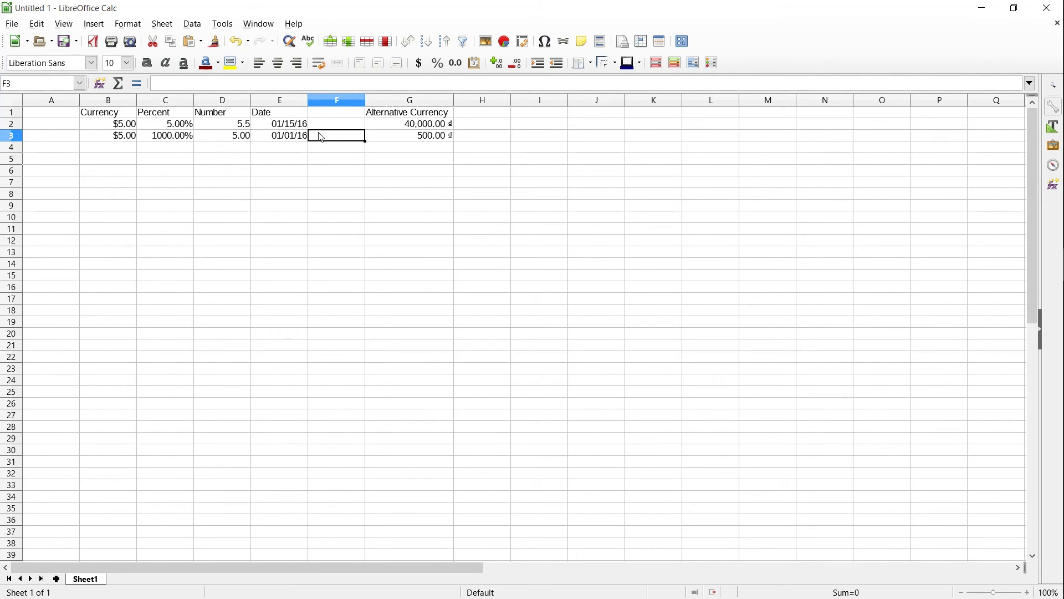
type("14-2=1")
key("BackSpace")
key("BackSpace")
key("BackSpace")
type("12")
key("Tab")
left_click(327, 139)
left_click(474, 63)
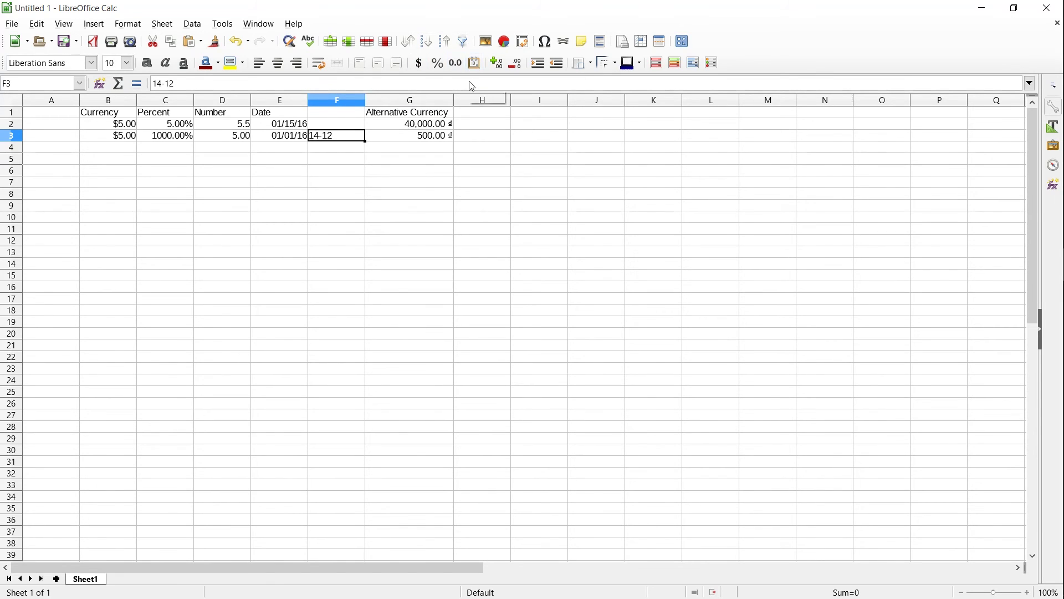
- Correct F3's entry to 04/12 so it displays the date 04/12/16
left_click(166, 84)
double_click(157, 83)
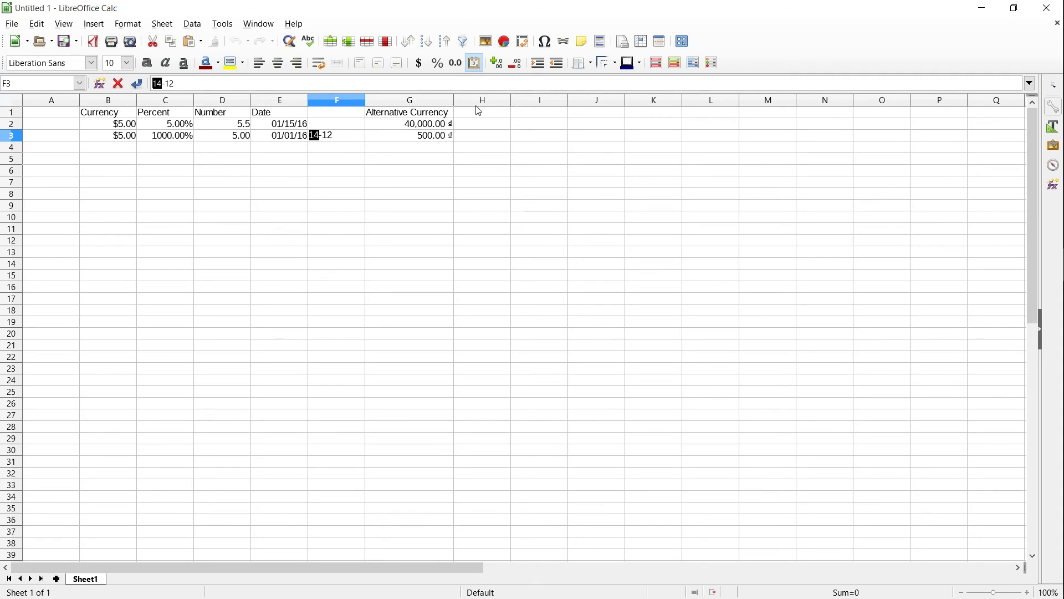
type("4")
key("Tab")
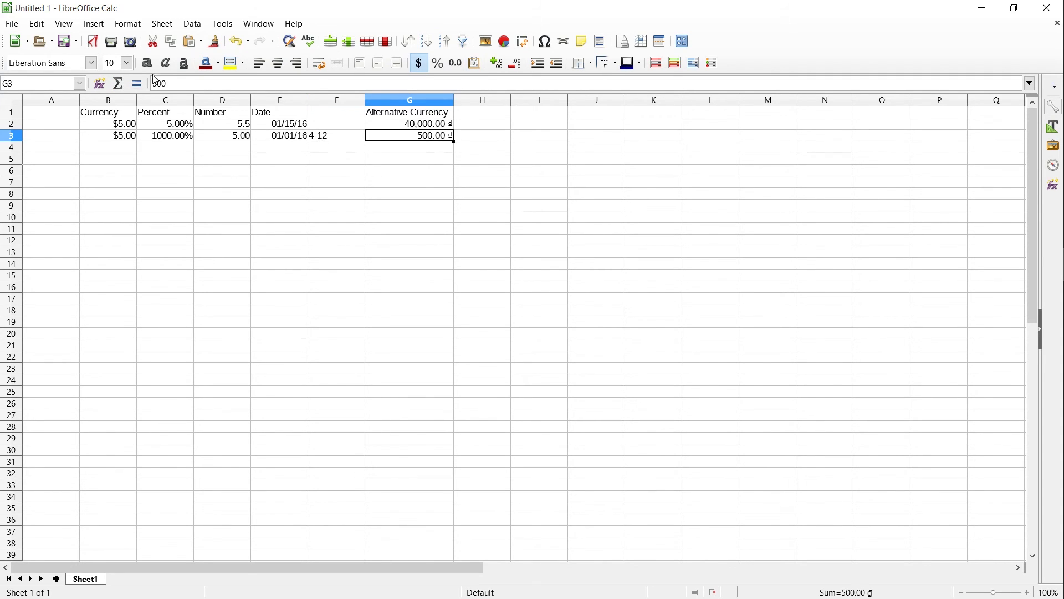
key("shift+Tab")
left_click(157, 83)
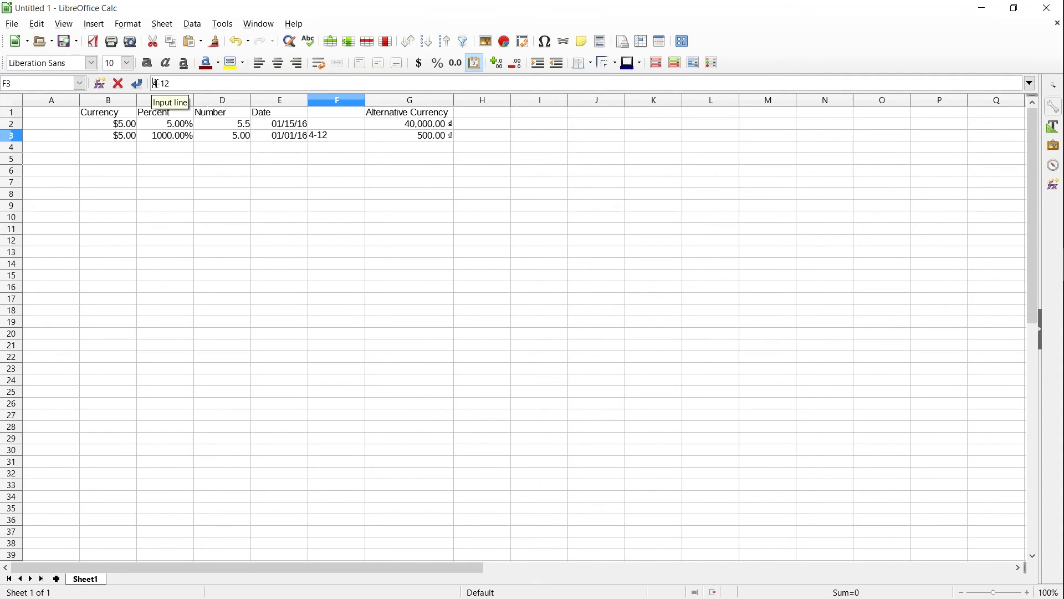
type("0")
key("Tab")
left_click(329, 140)
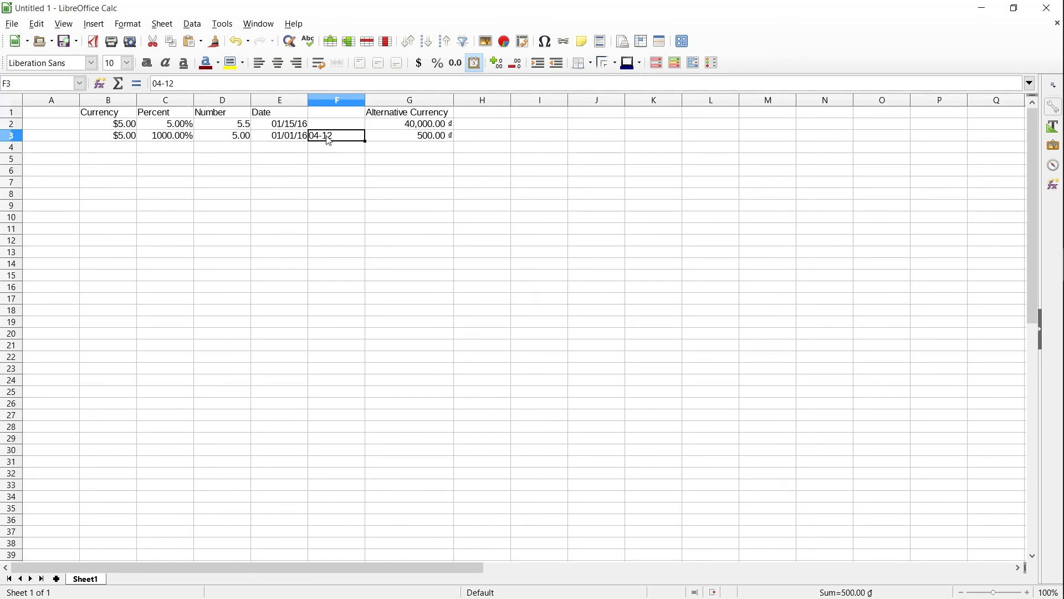
left_click(166, 83)
key("BackSpace")
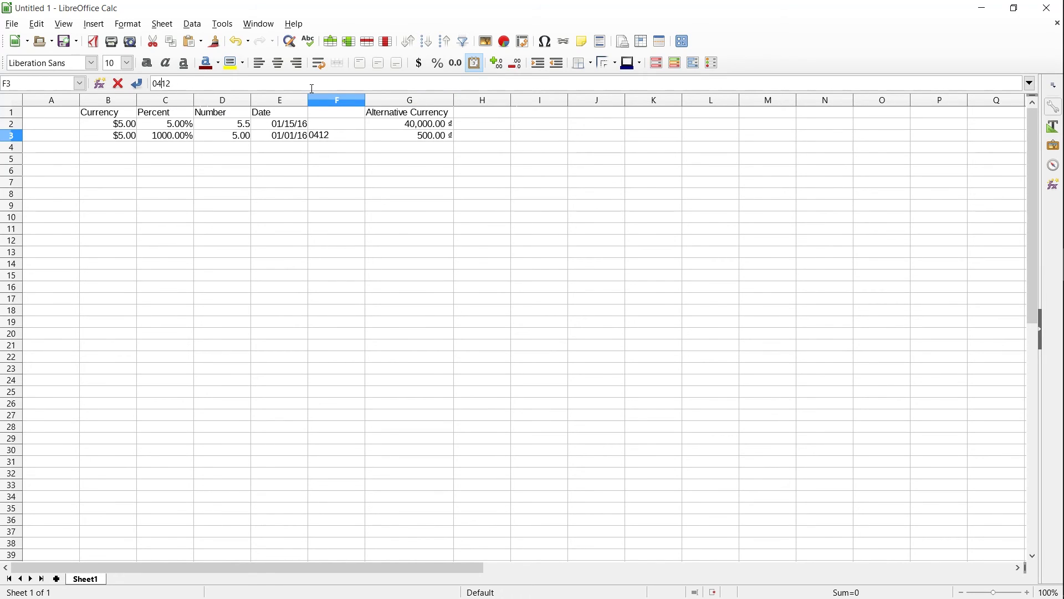
type("/")
key("Return")
left_click(353, 138)
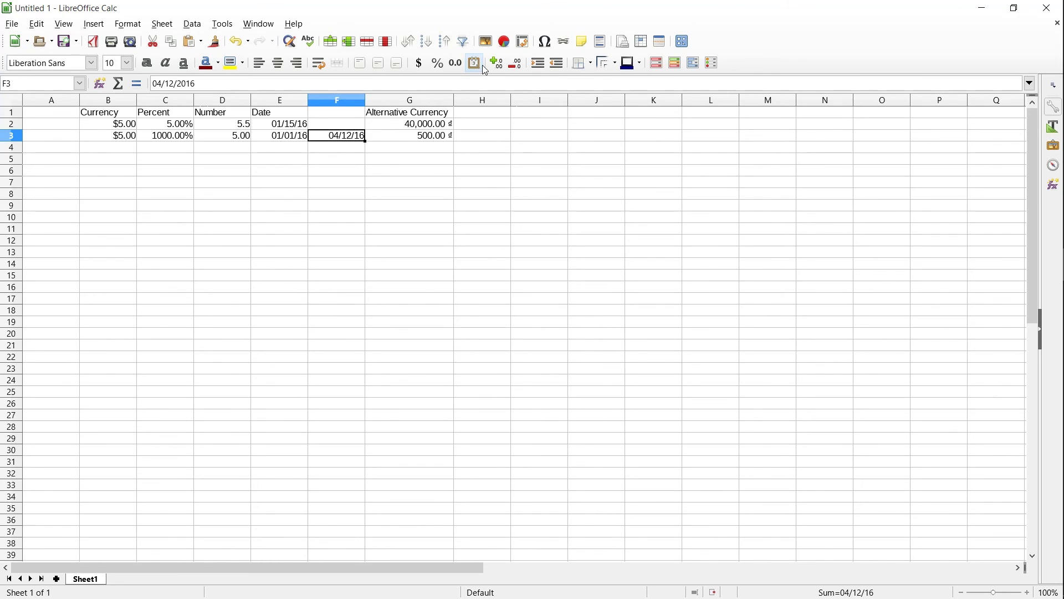
- Enter March-4 in F4 so it shows 03/04/16
left_click(331, 150)
left_click(297, 84)
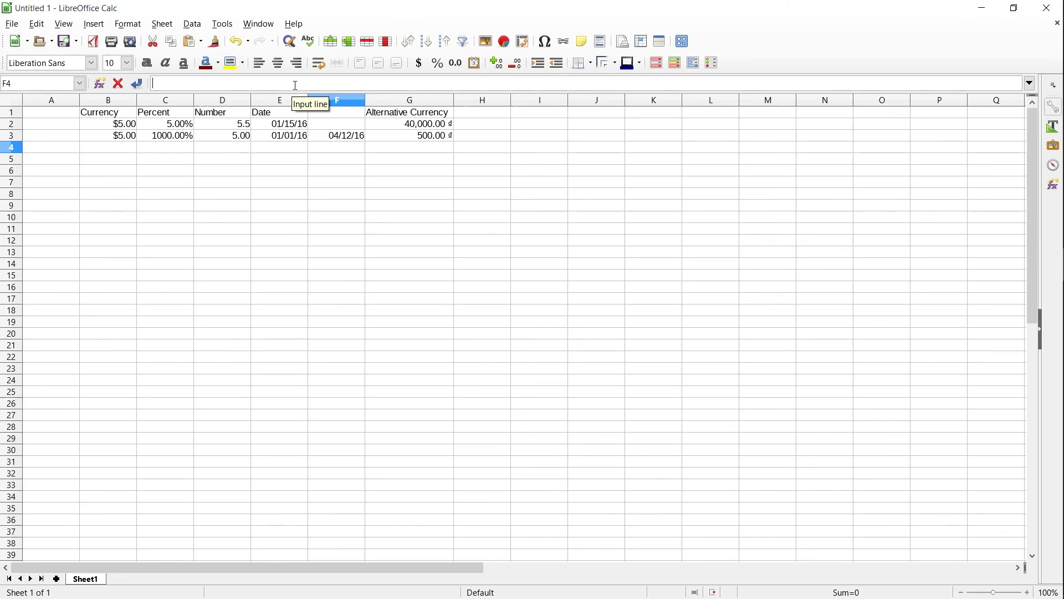
type("March-4")
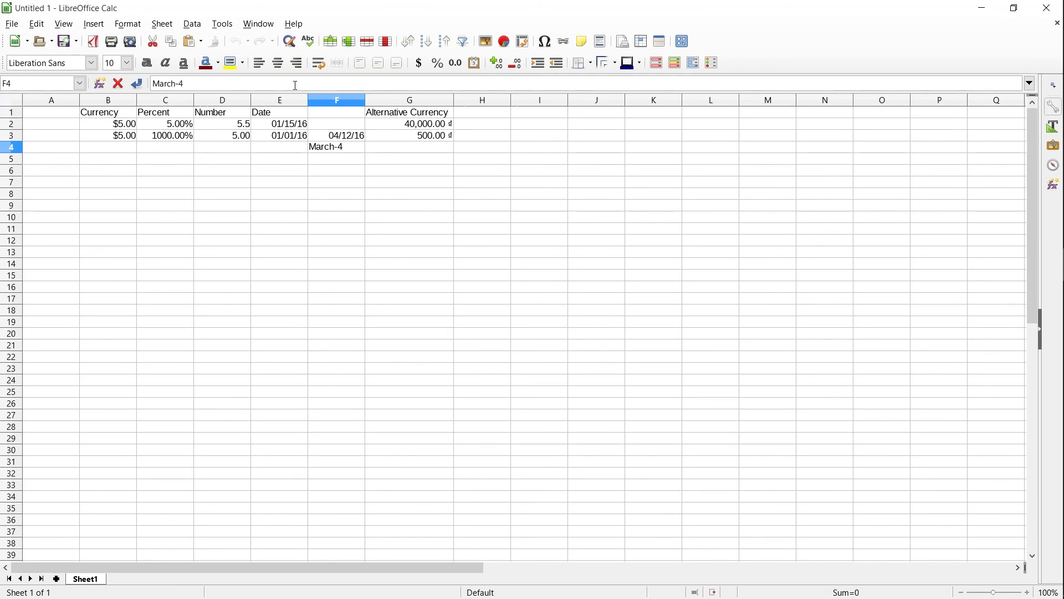
key("Tab")
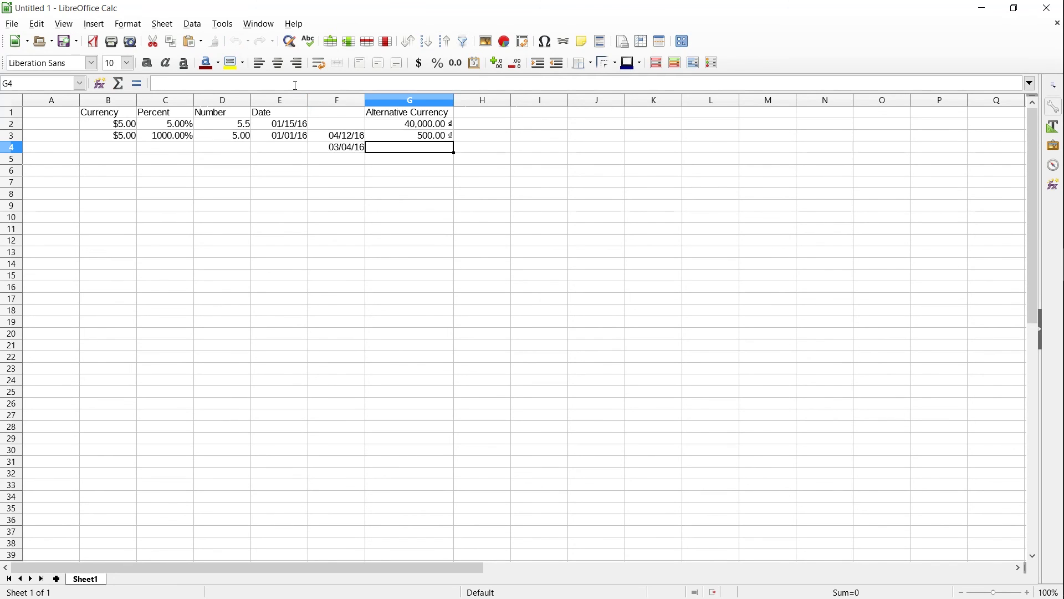
left_click(360, 148)
- Enter May 5, 2015 in F5 and check its stored date, shown as 05/05/15
left_click(348, 162)
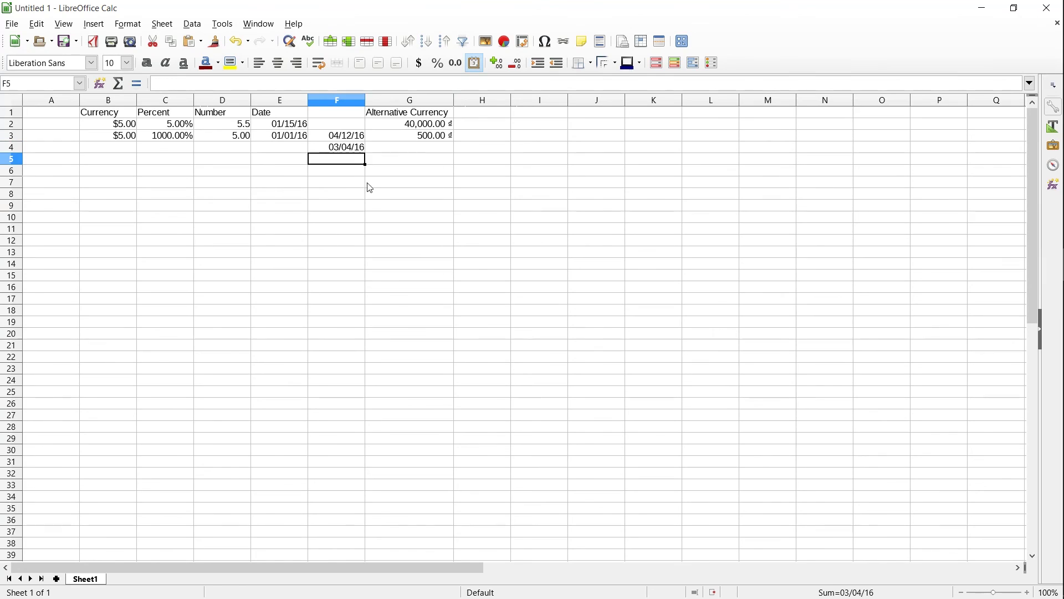
left_click(249, 87)
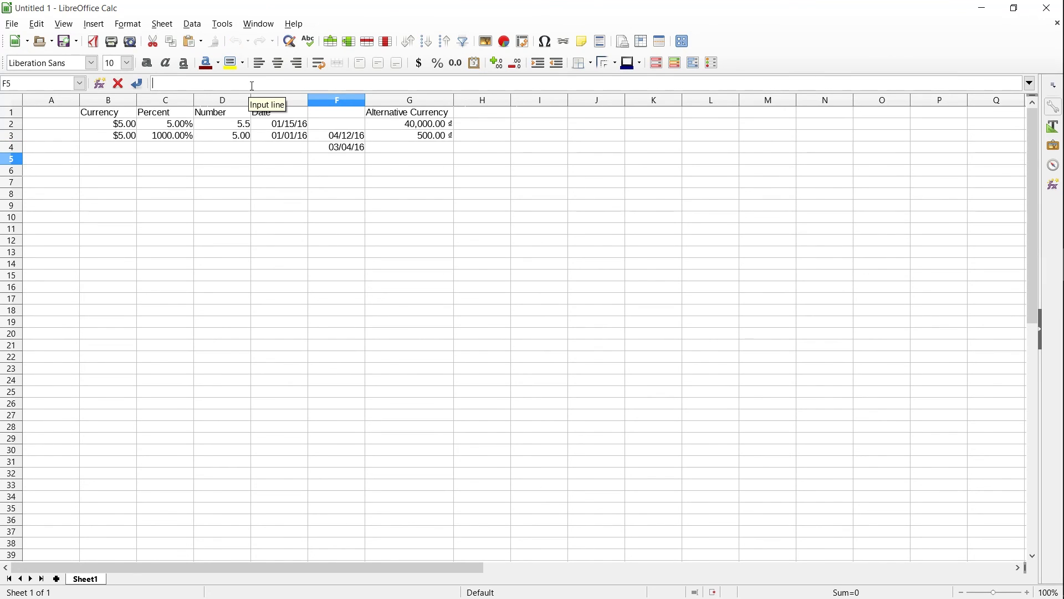
type("May 5, 2015")
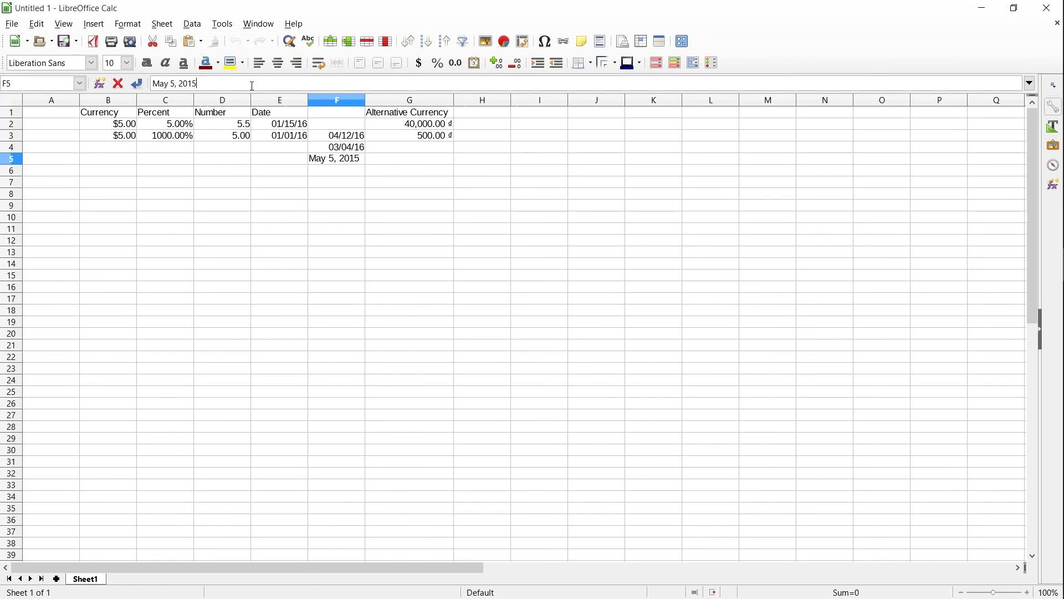
key("Tab")
left_click(360, 162)
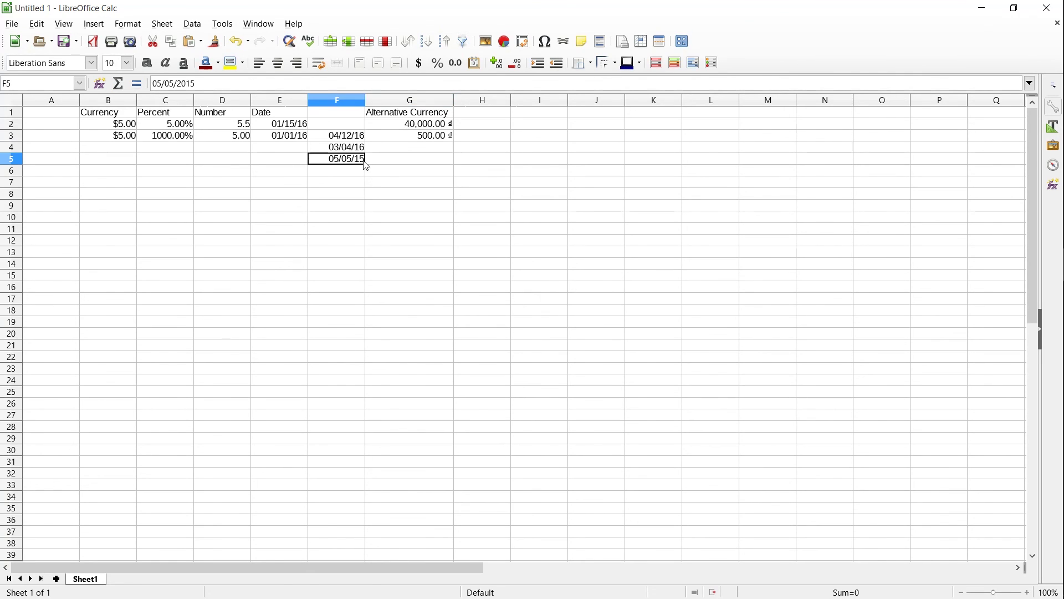
left_click(207, 87)
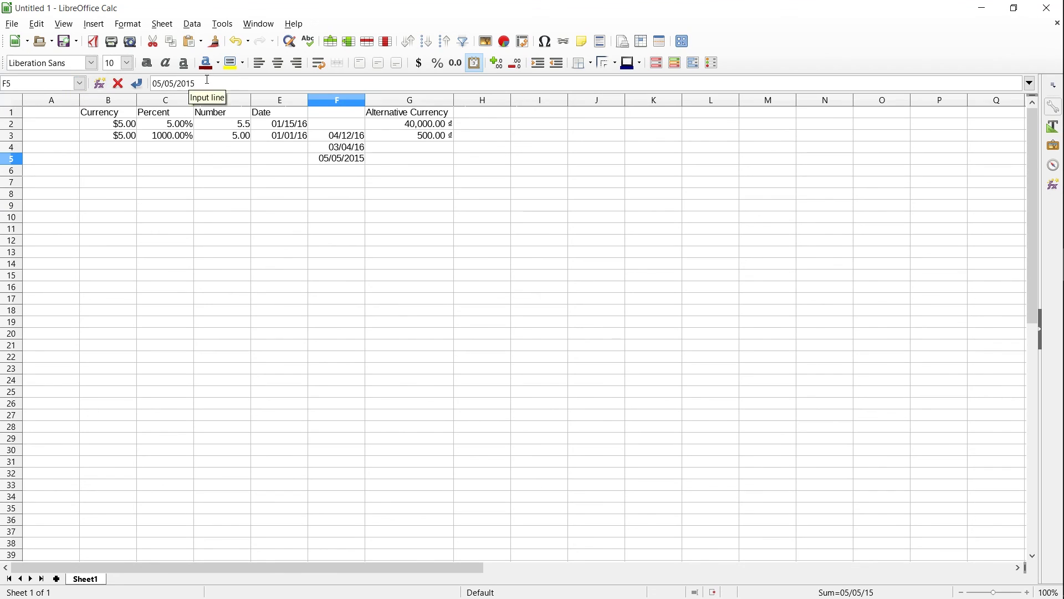
triple_click(189, 84)
left_click(298, 186)
left_click(351, 163)
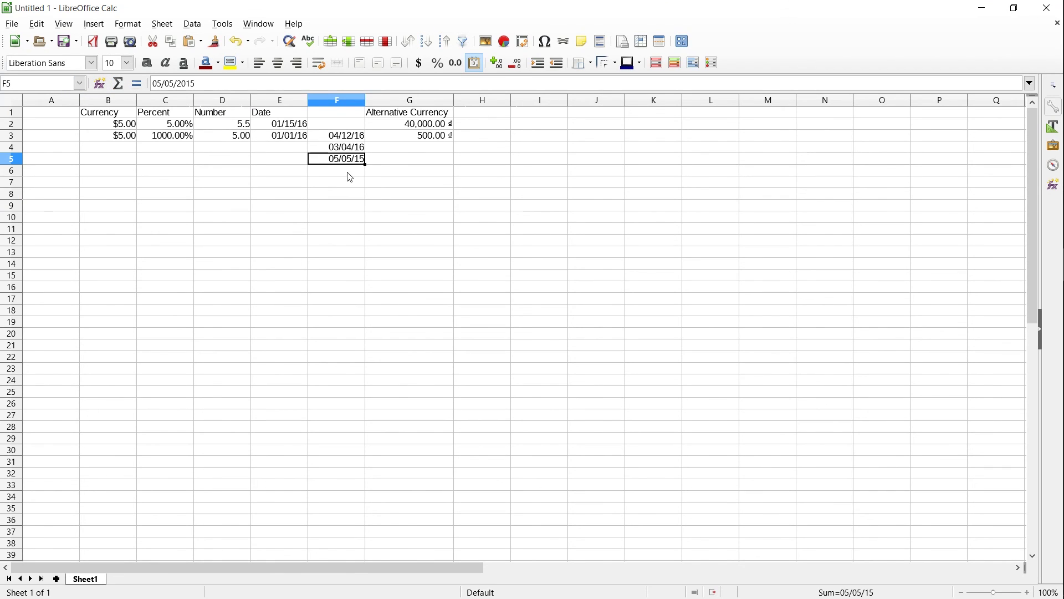